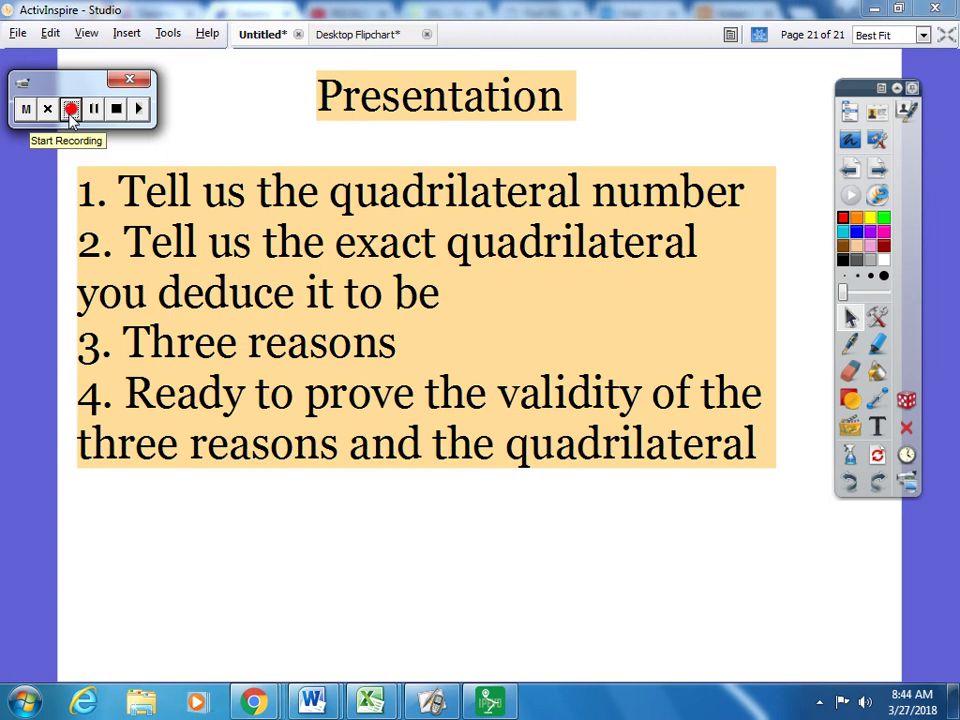
Start the ActivInspire screen recording while page 21's Presentation instructions are showing.
click(70, 110)
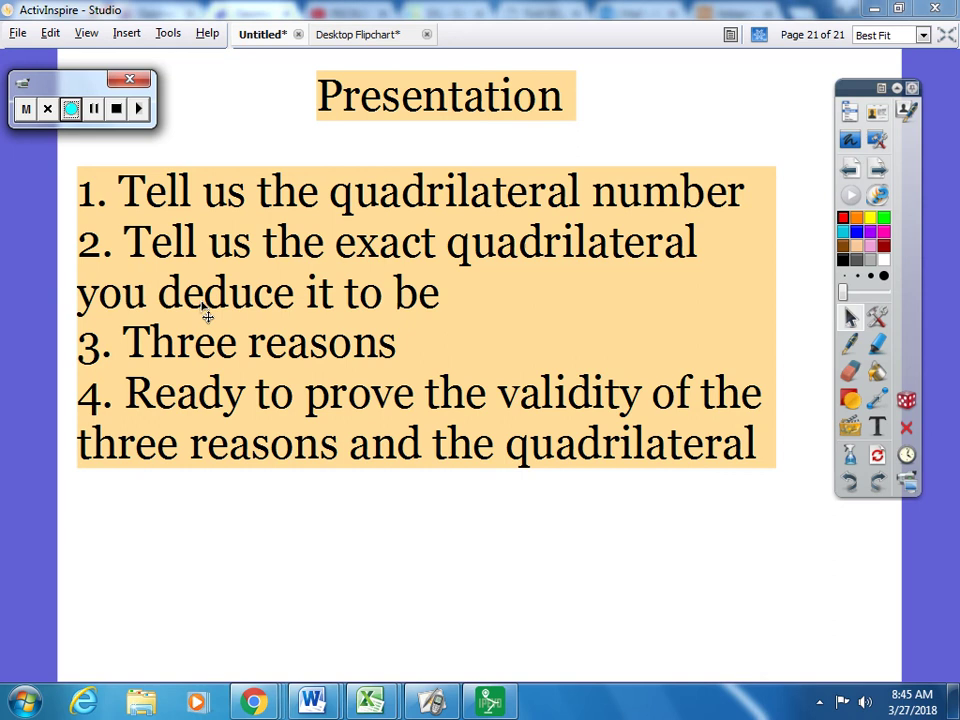
Bring IPEVO Presenter's live document-camera view of the handwritten quadrilateral chart to the front.
key(alt+Tab)
key(alt+Tab)
key(alt+Tab)
key(alt+Tab)
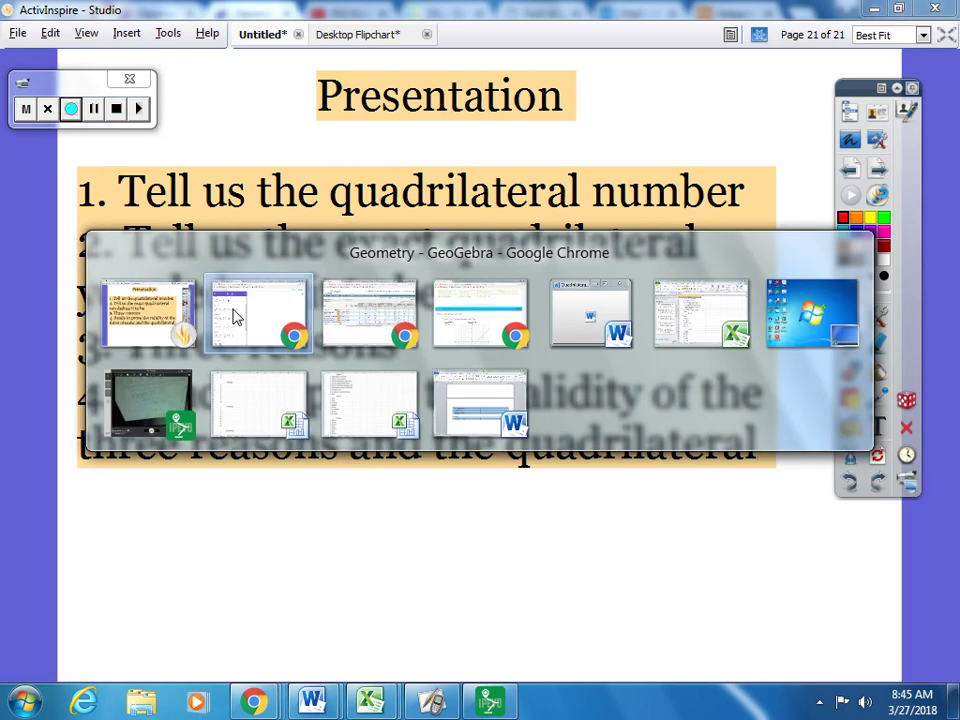
key(alt+Tab)
key(alt+Tab)
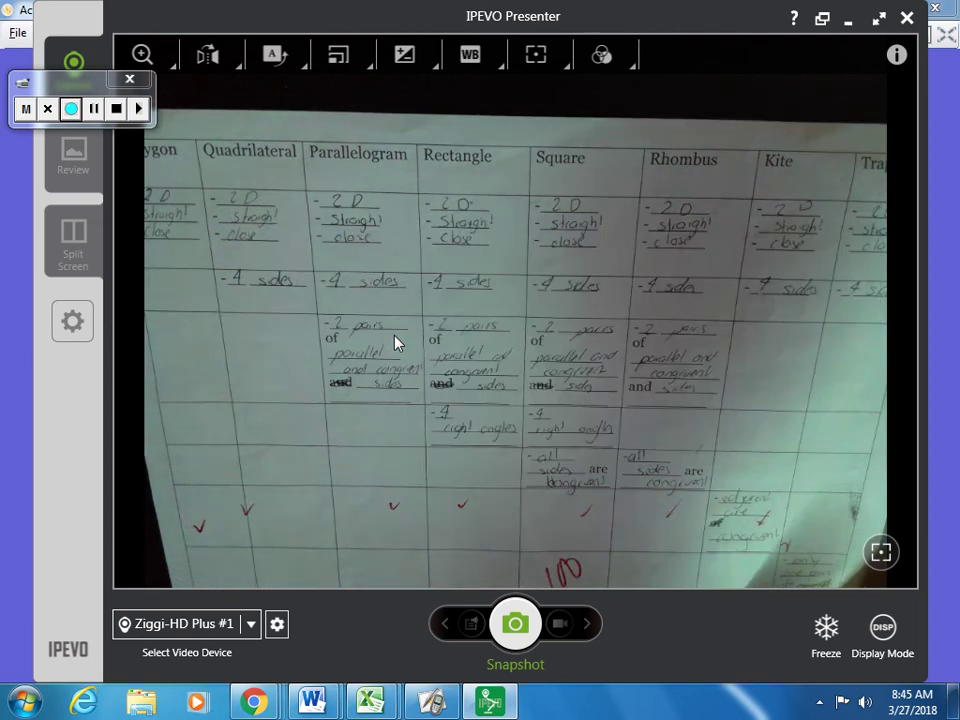
In GeoGebra Geometry, draw the crossing diagonal segments AB and CD with the Segment tool.
key(alt+Tab)
click(397, 342)
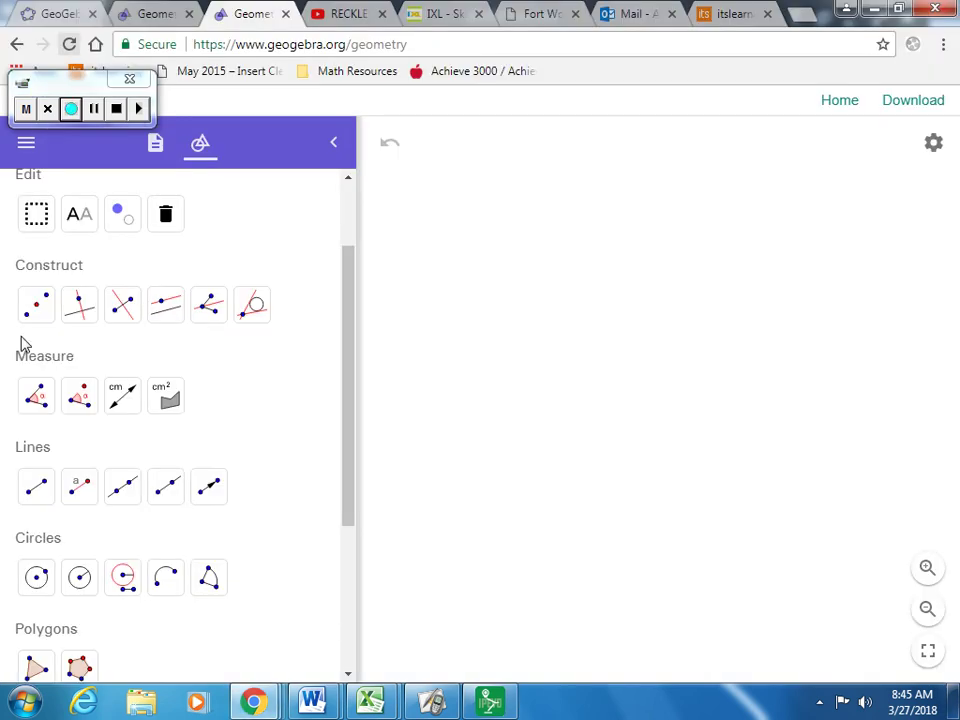
click(40, 488)
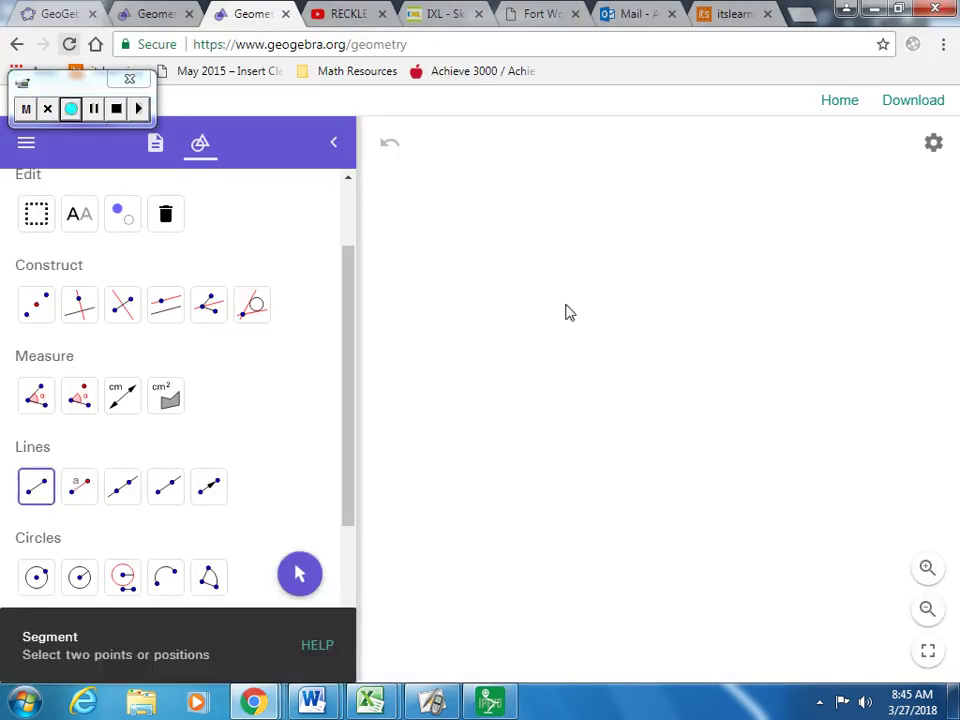
click(471, 386)
click(768, 181)
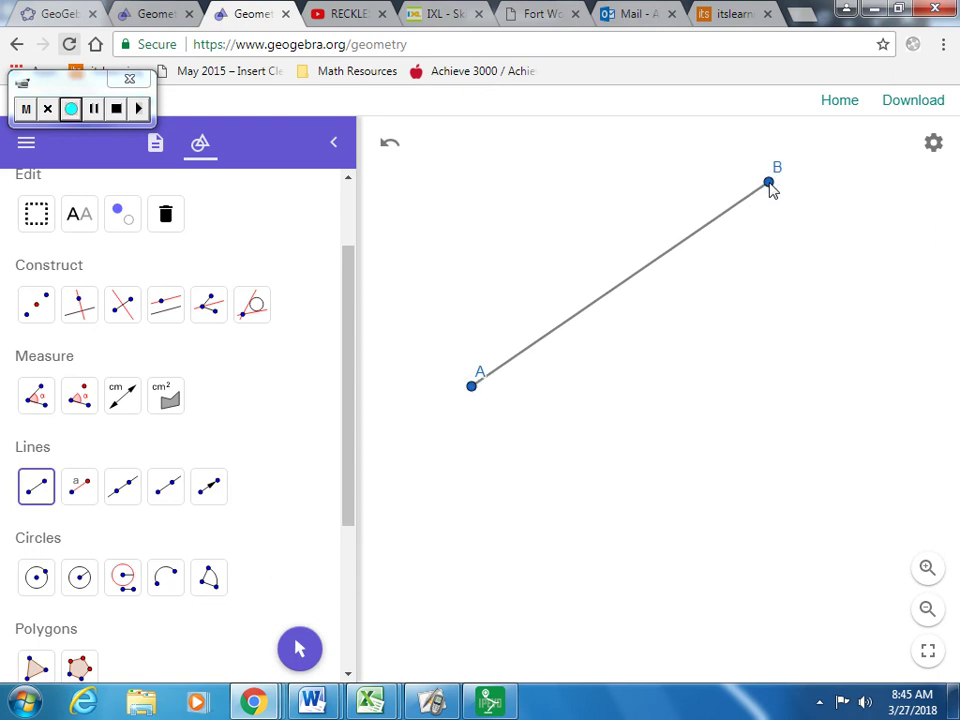
click(471, 168)
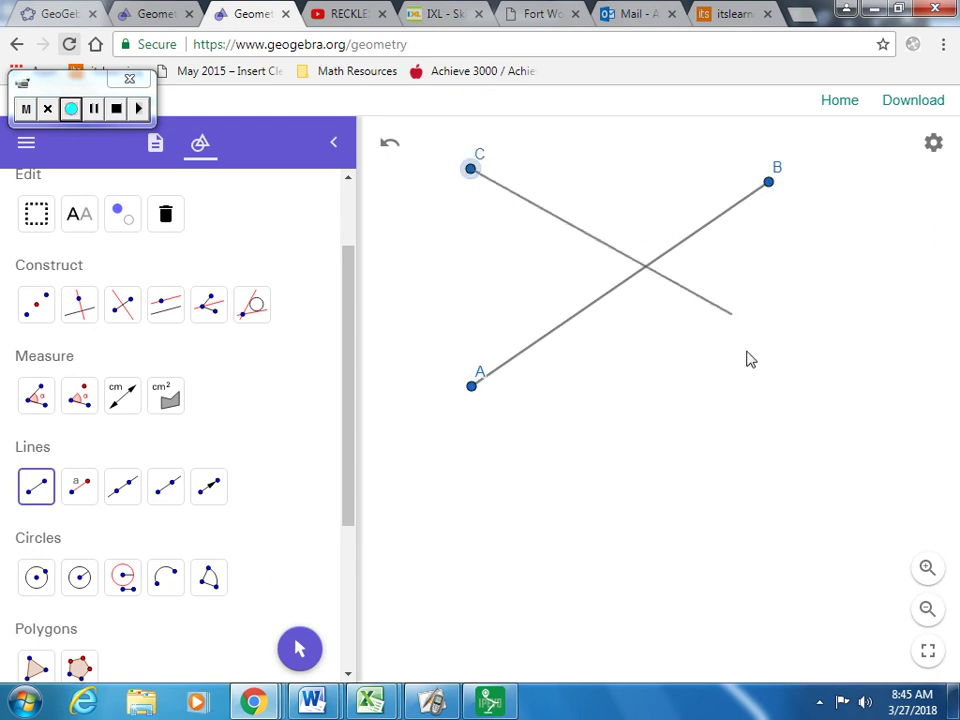
click(747, 386)
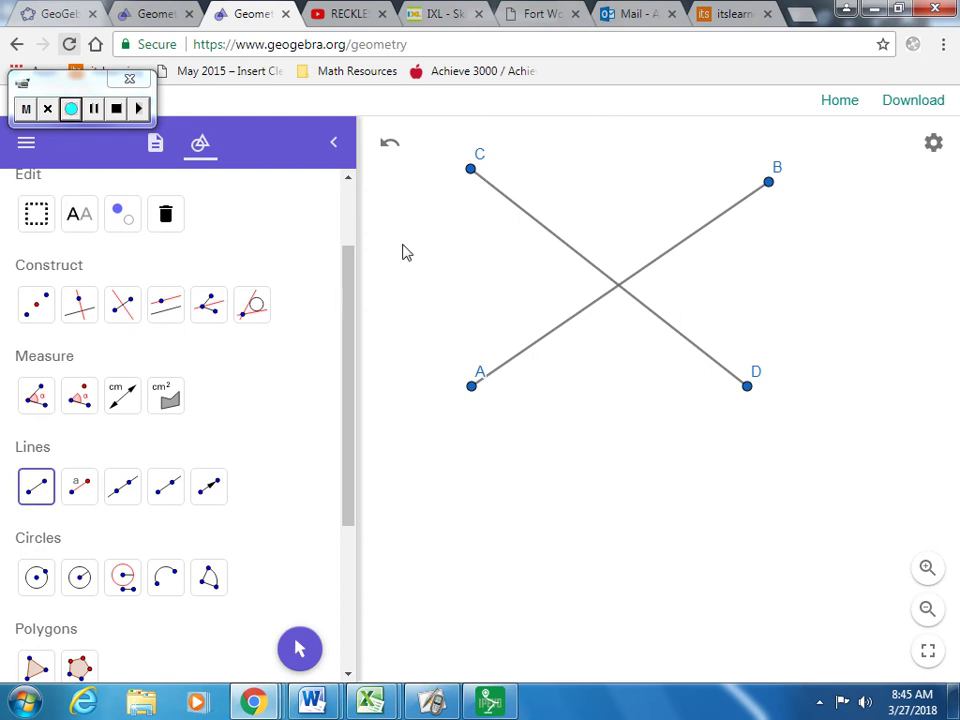
Draw the four sides CB, DB, AD and CA to close quadrilateral ABCD.
click(471, 168)
click(769, 183)
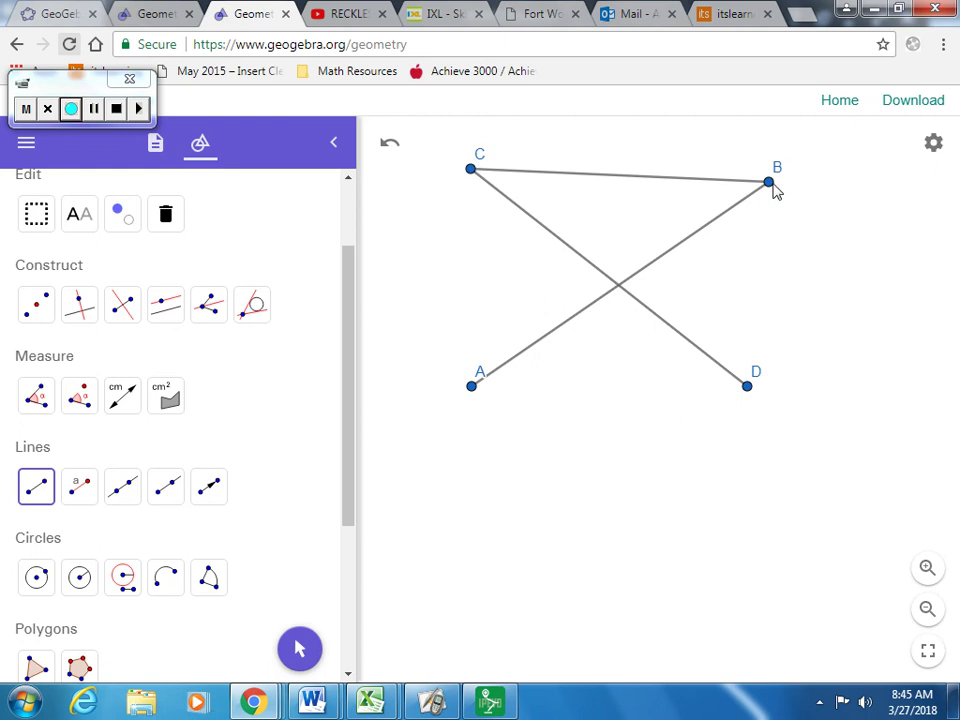
click(749, 386)
click(769, 183)
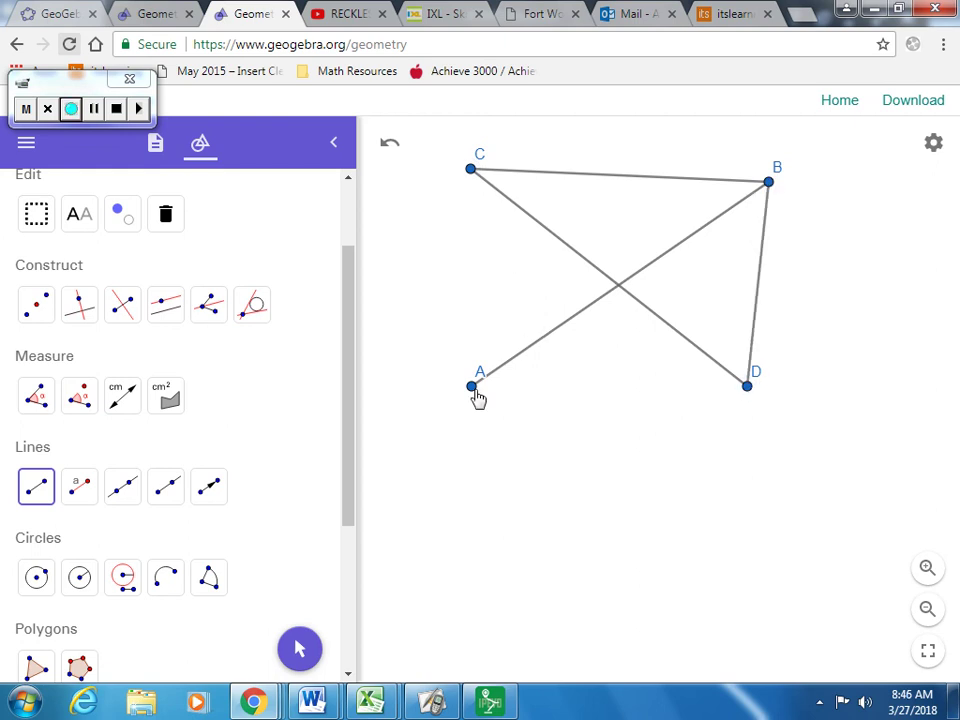
click(472, 388)
click(746, 387)
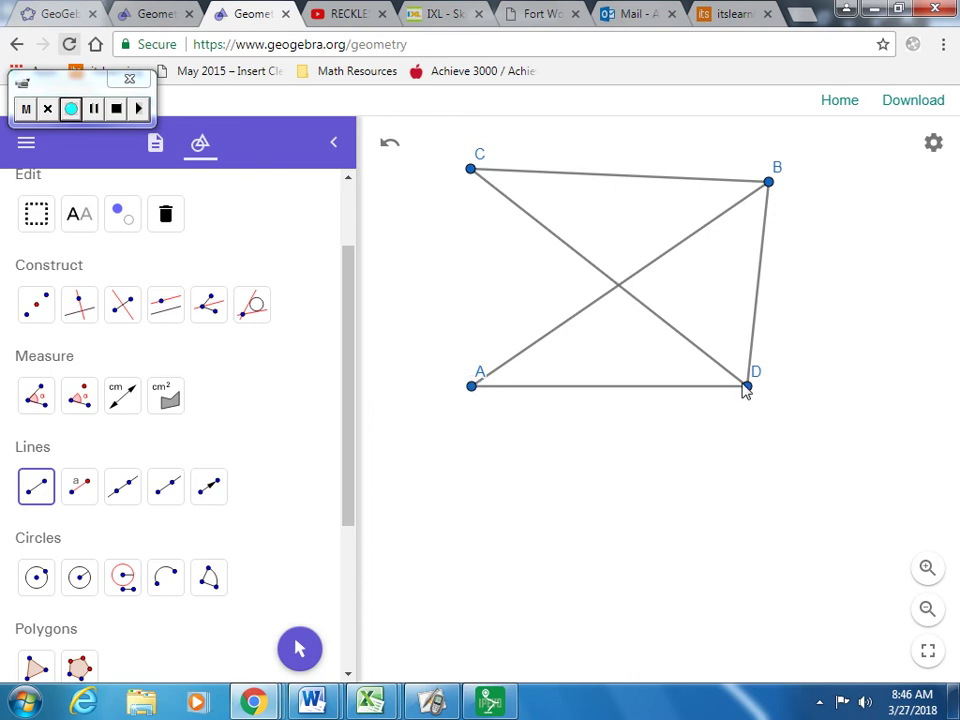
click(470, 170)
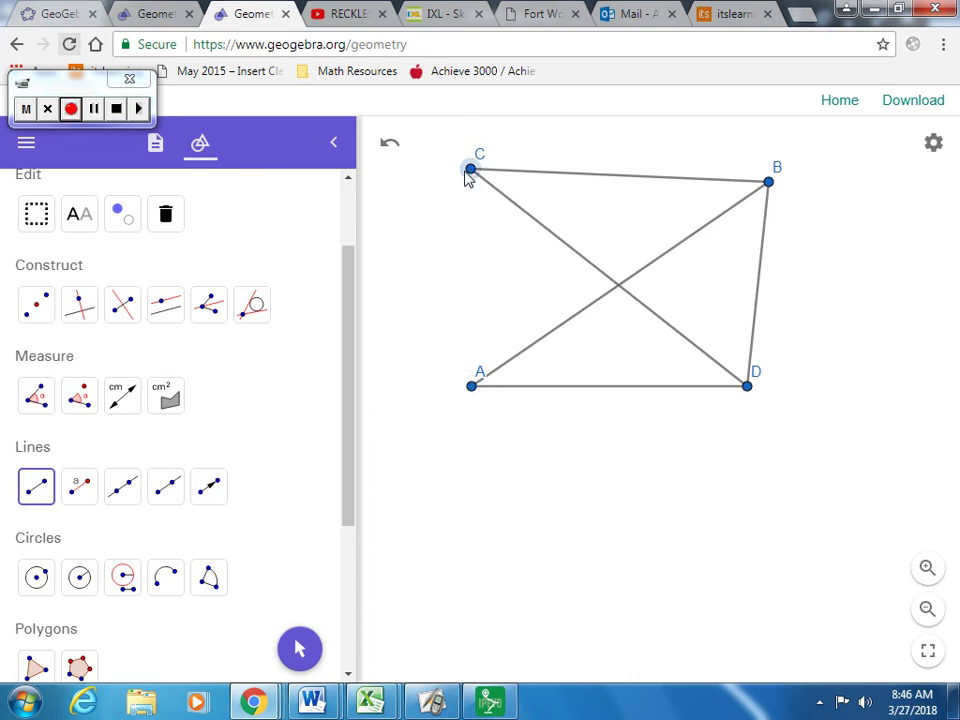
click(474, 388)
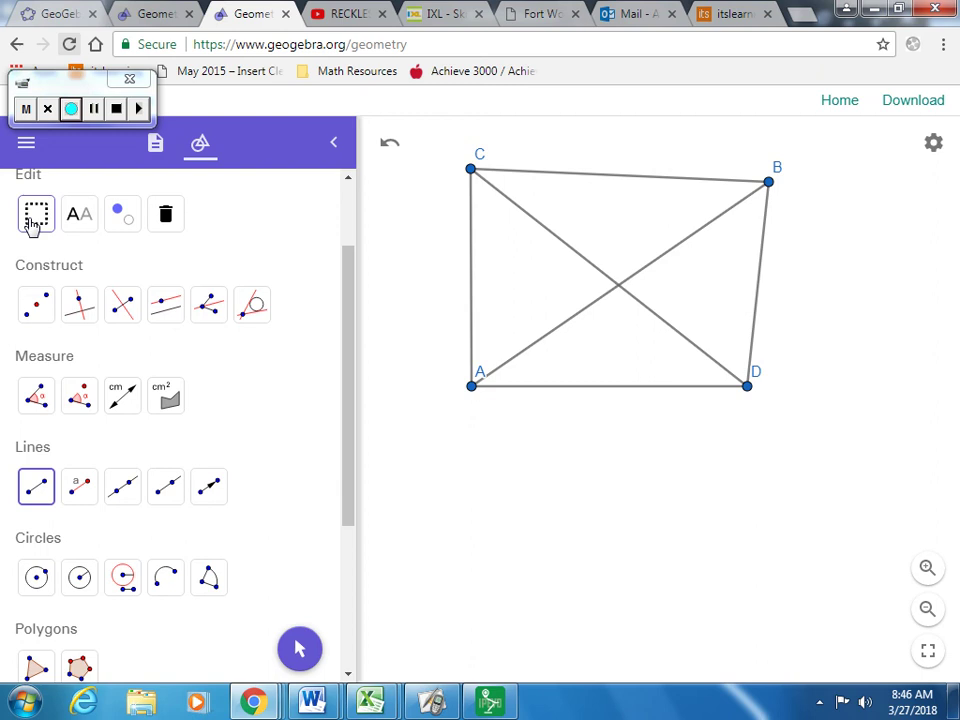
Select the Move tool and switch over to the document-camera view.
drag(343, 317, 356, 214)
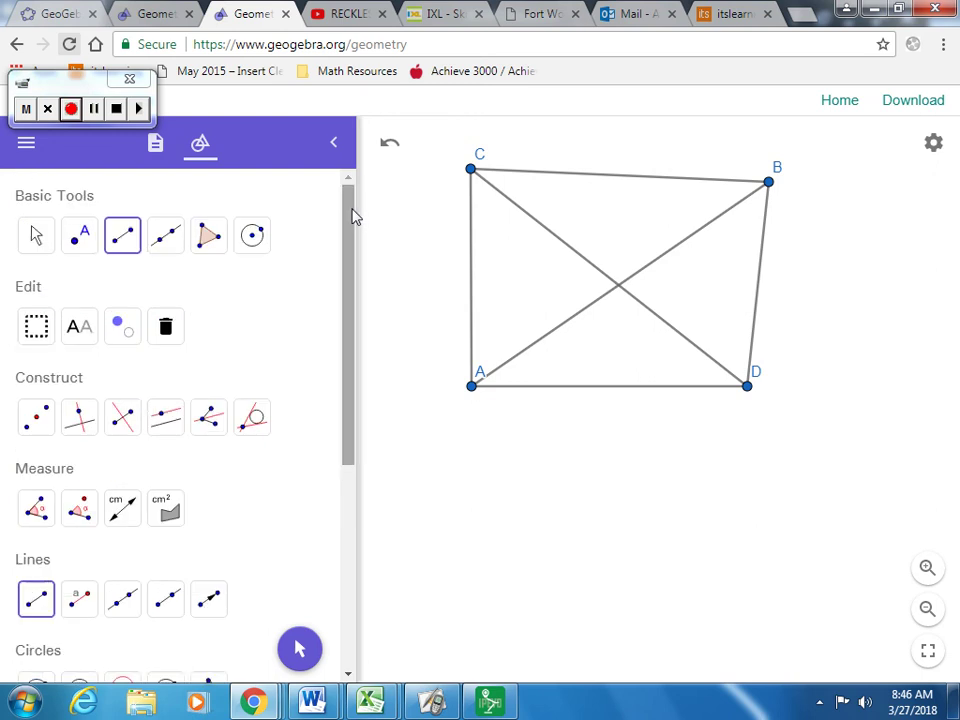
click(33, 236)
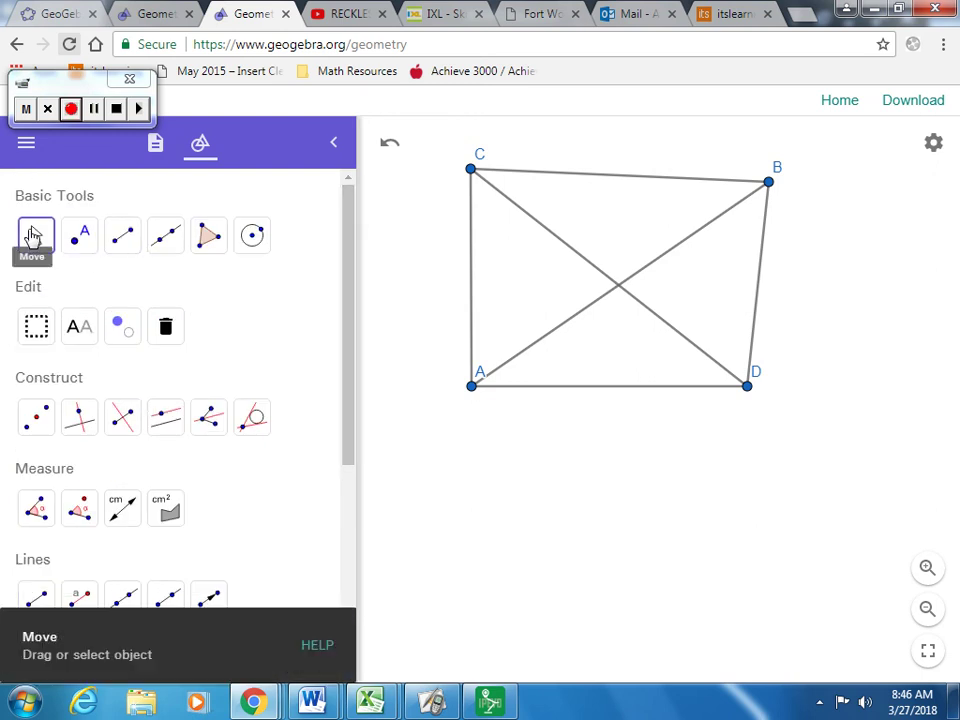
key(alt+Tab)
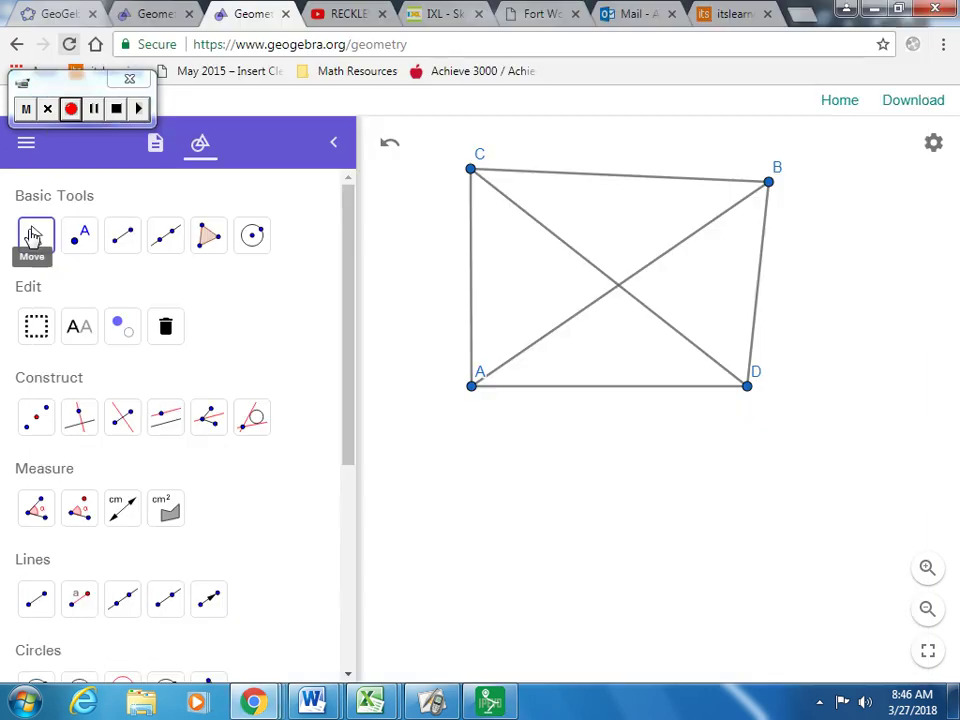
Compare the camera chart with the GeoGebra drawing, then return to ActivInspire's page 21.
key(alt+Tab)
key(alt+Tab)
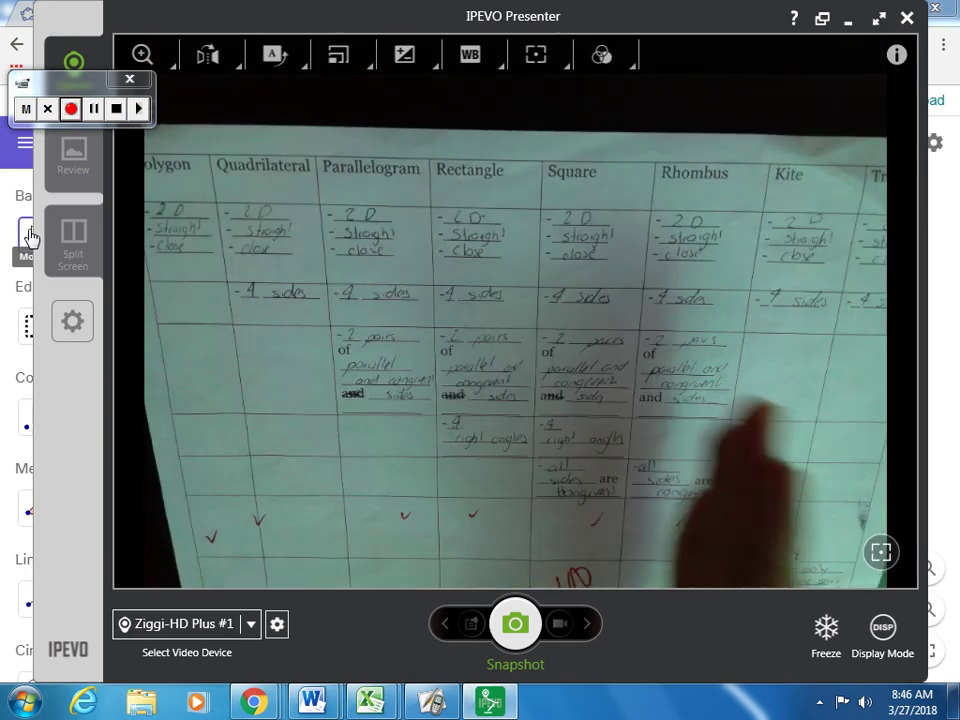
key(alt+Tab)
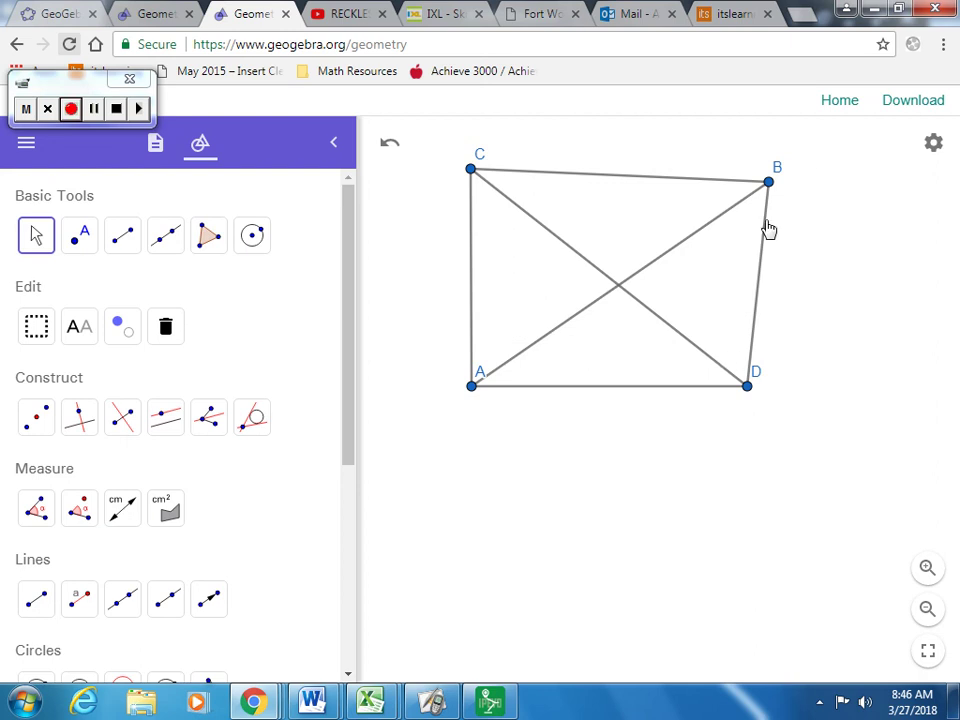
key(alt+Tab)
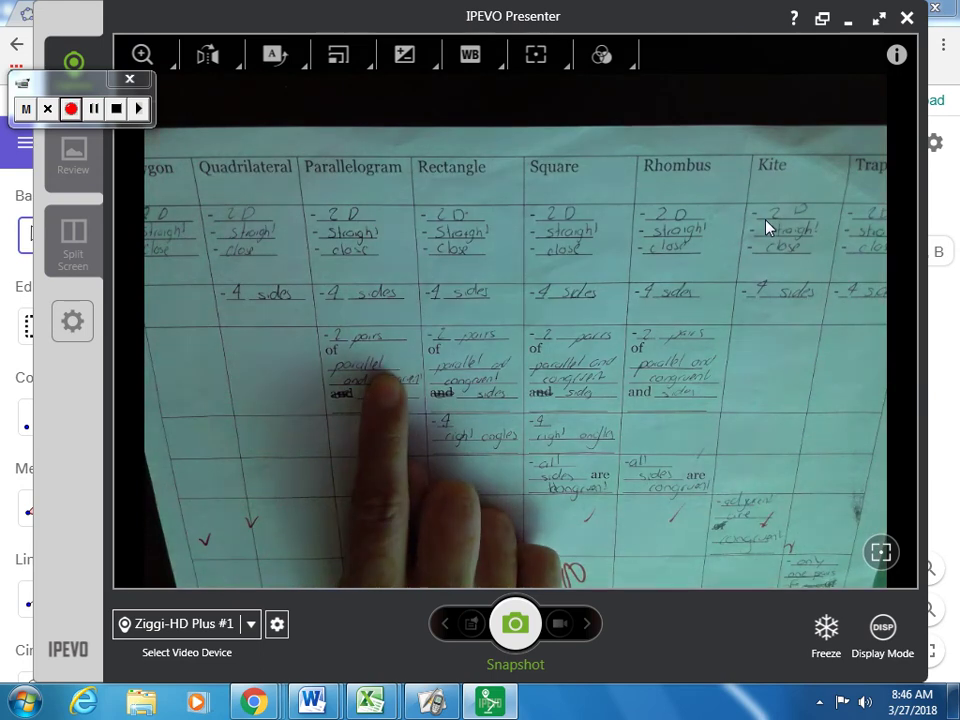
key(alt+Tab)
key(alt+Tab)
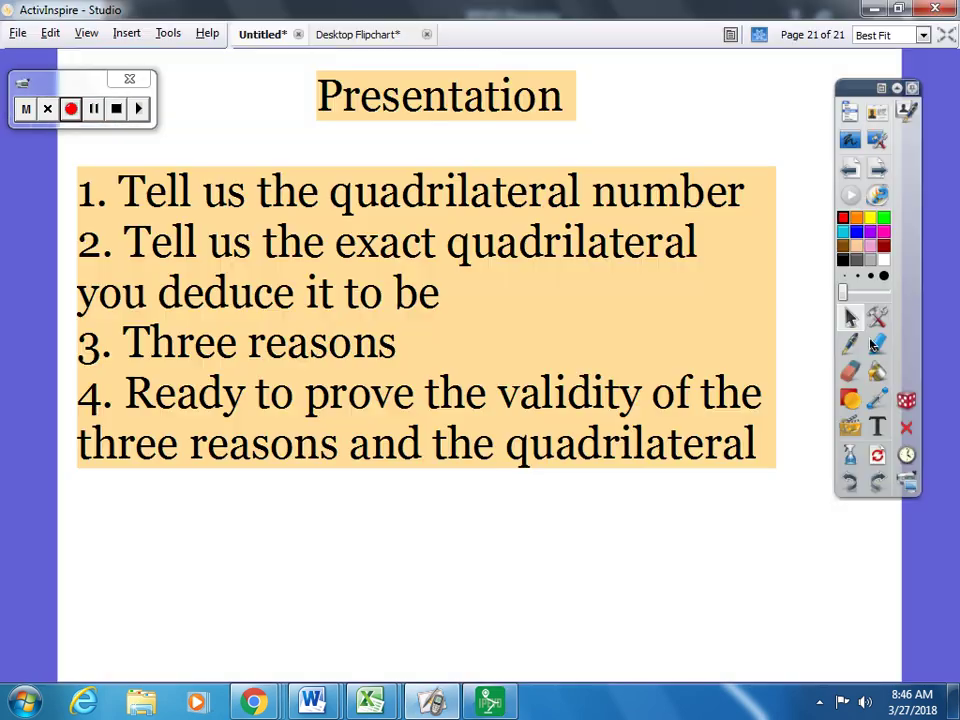
Add a text box below the list reading 'Parallel opposite sides - same slope'.
click(877, 427)
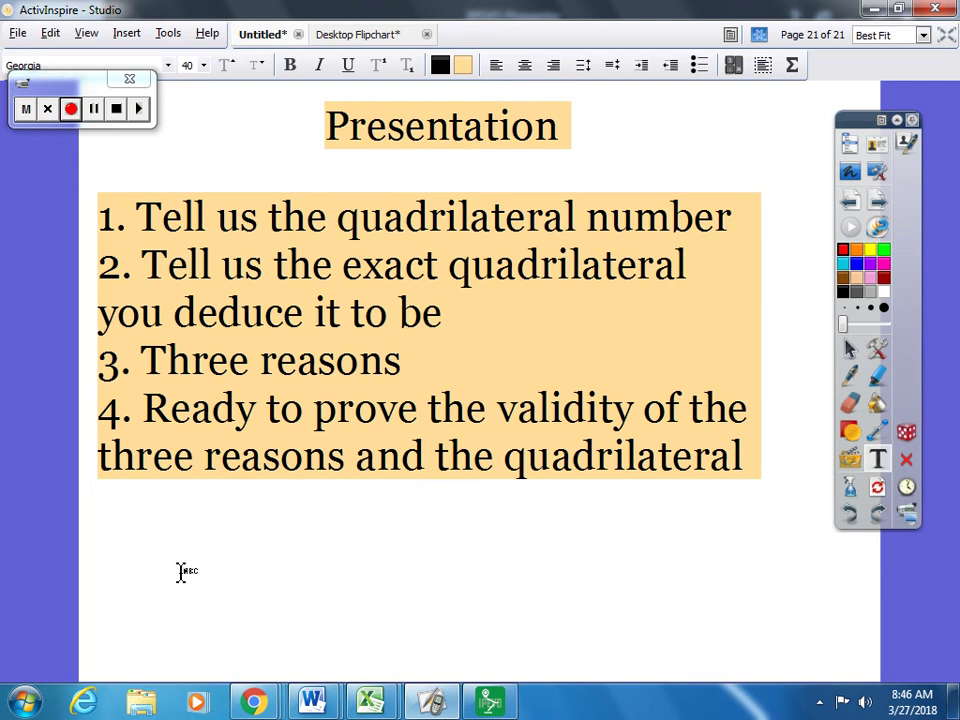
click(104, 531)
text(Pa)
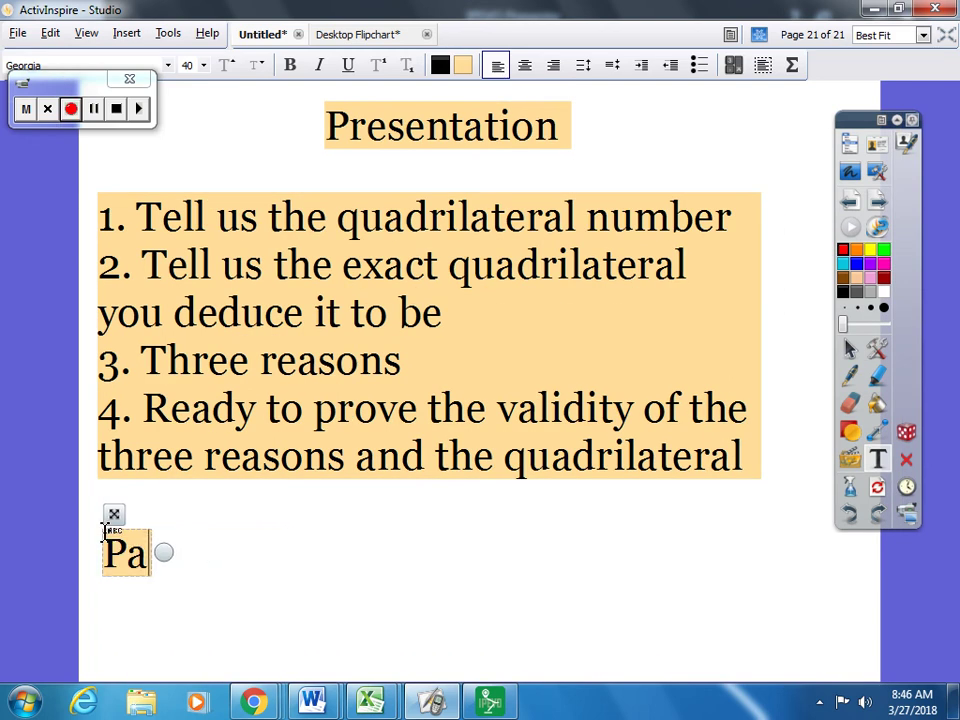
text(rallel -)
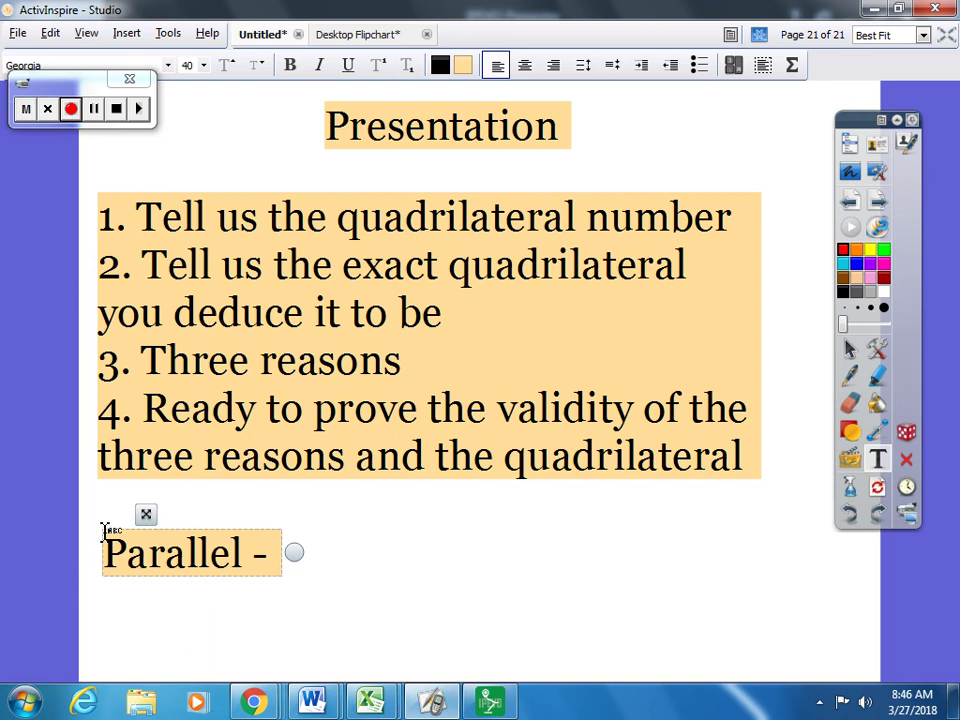
key(BackSpace)
key(BackSpace)
key(BackSpace)
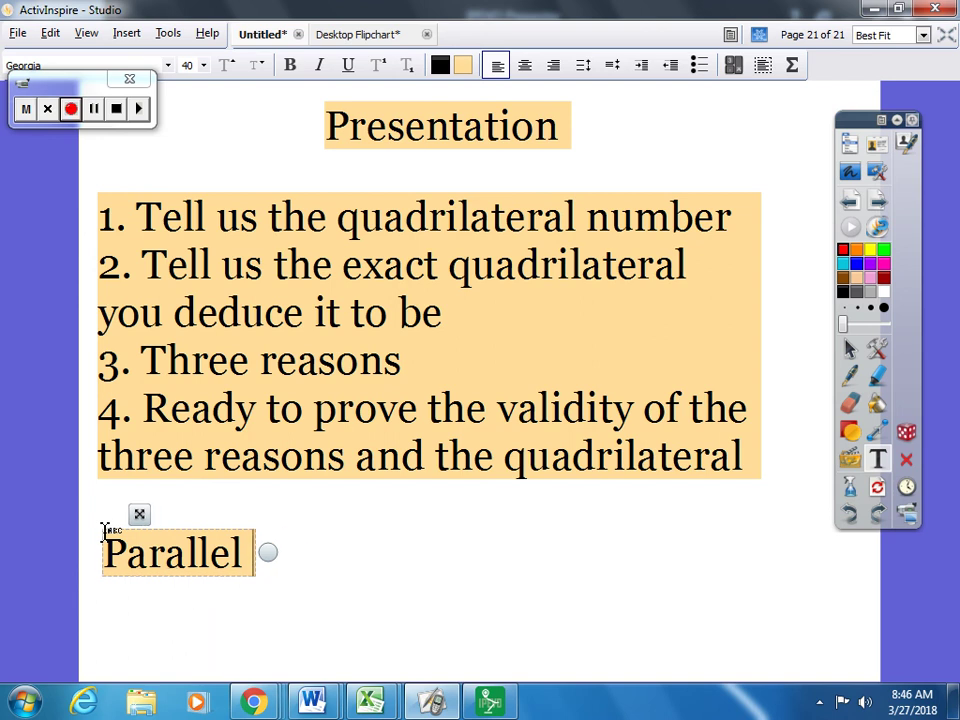
text(s)
key(BackSpace)
key(BackSpace)
text(oppos)
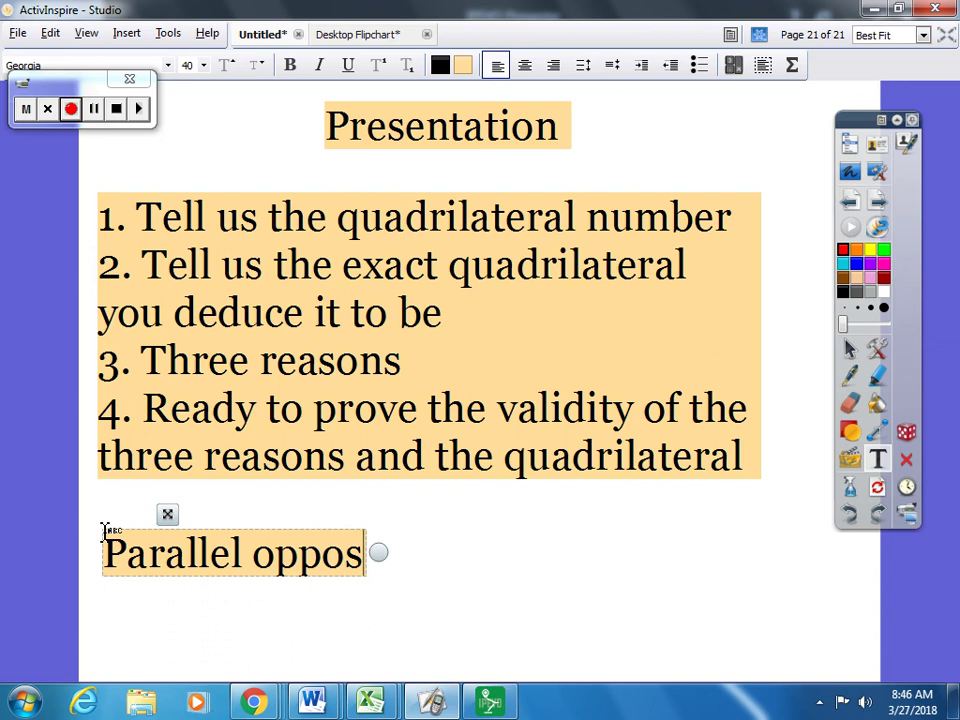
text(ite sides )
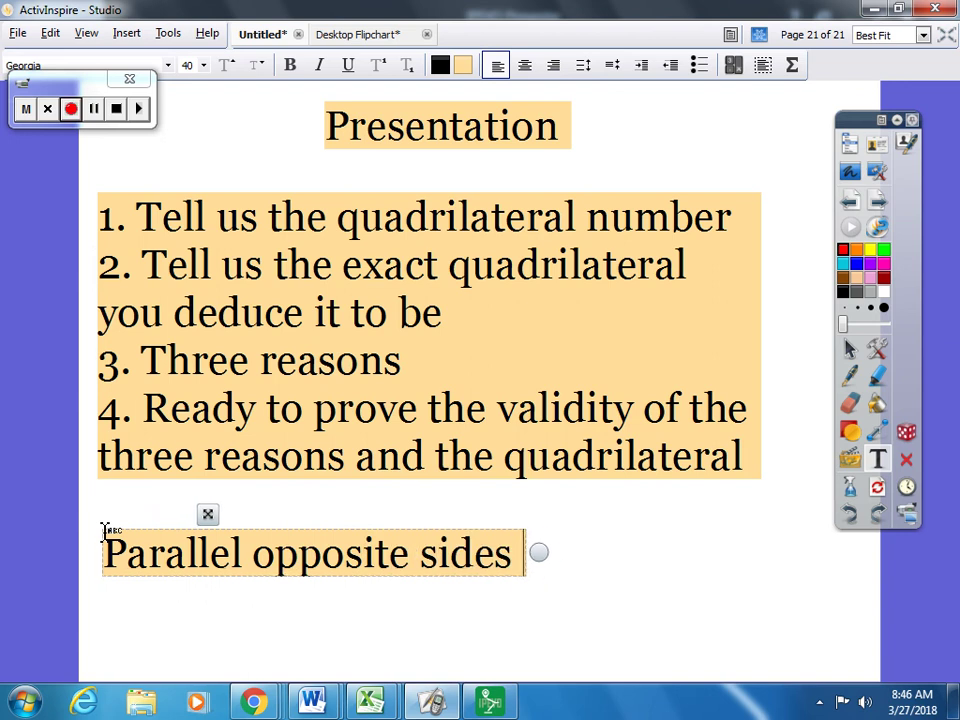
text(- same slope)
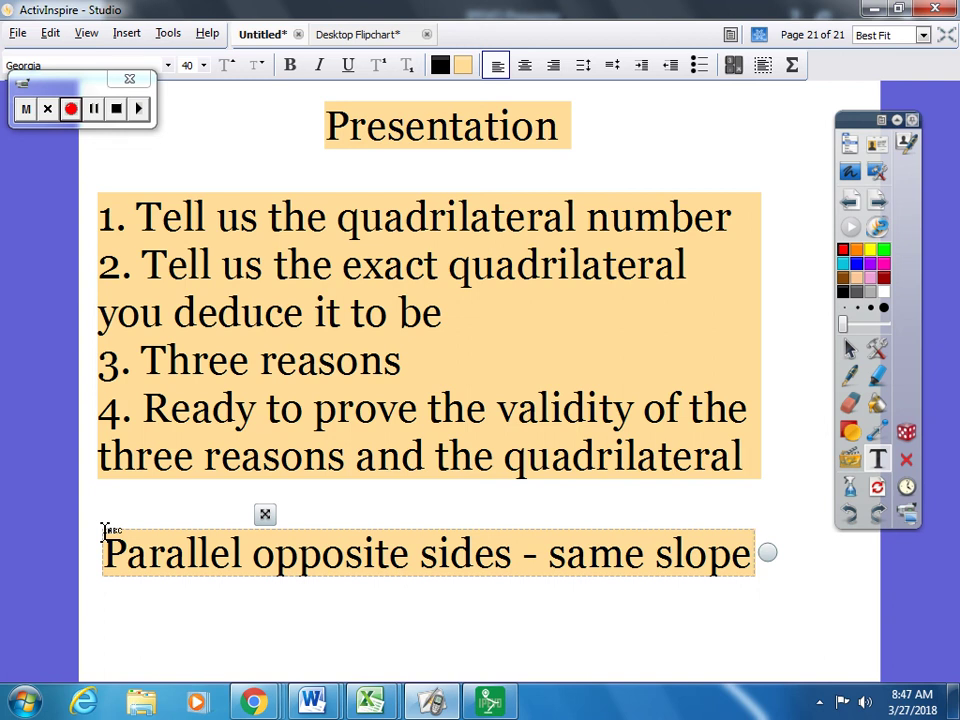
Revise the note to 'segments have the same slope' on a second line and finish editing.
key(Left)
key(Left)
key(Left)
key(Left)
key(Left)
key(Left)
key(Left)
key(Left)
key(Left)
text(s)
key(BackSpace)
text(egments)
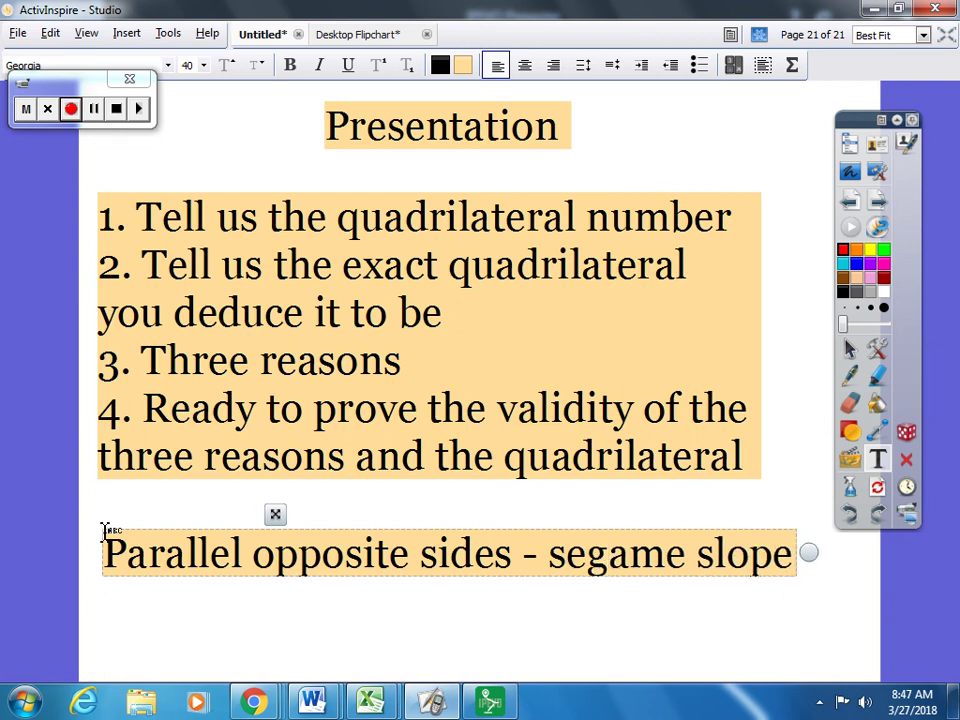
key(Return)
text(have the s)
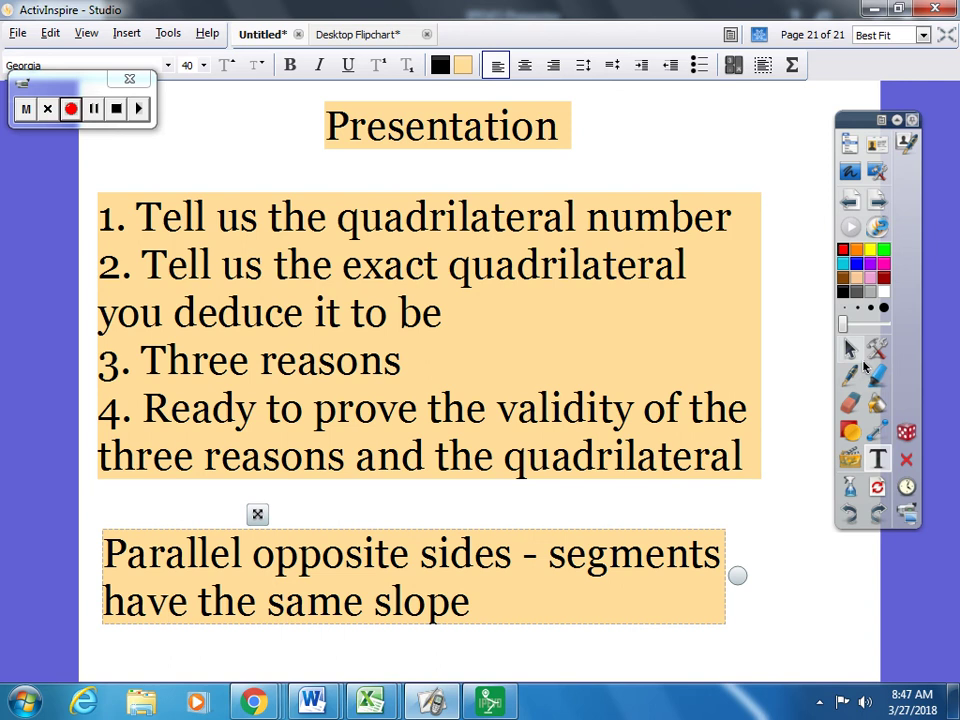
click(850, 350)
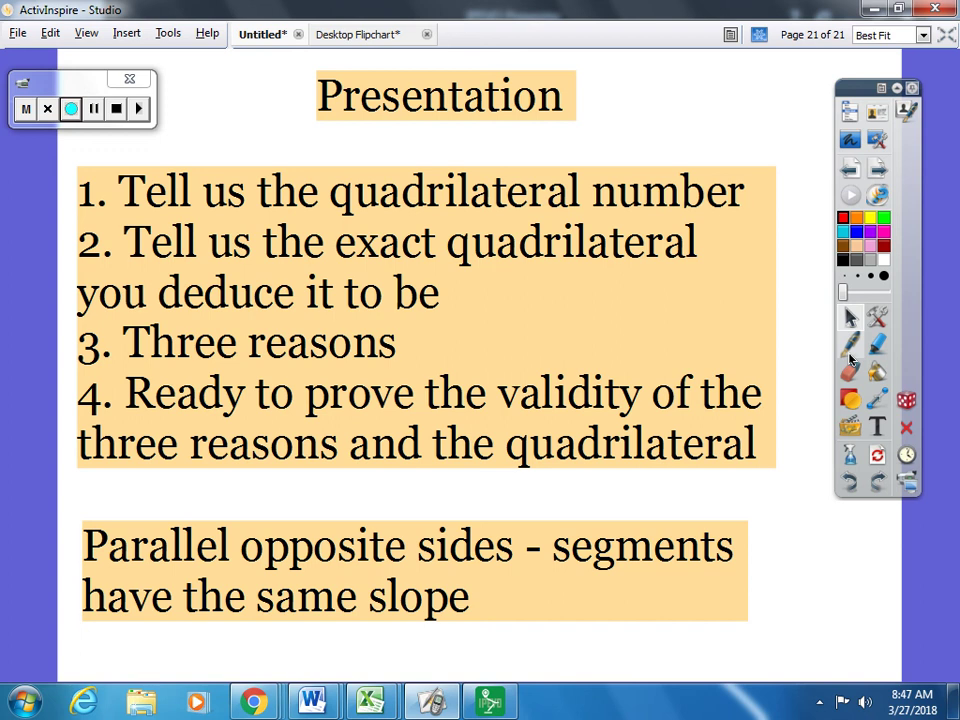
Switch back to the GeoGebra quadrilateral drawing.
key(alt+Tab)
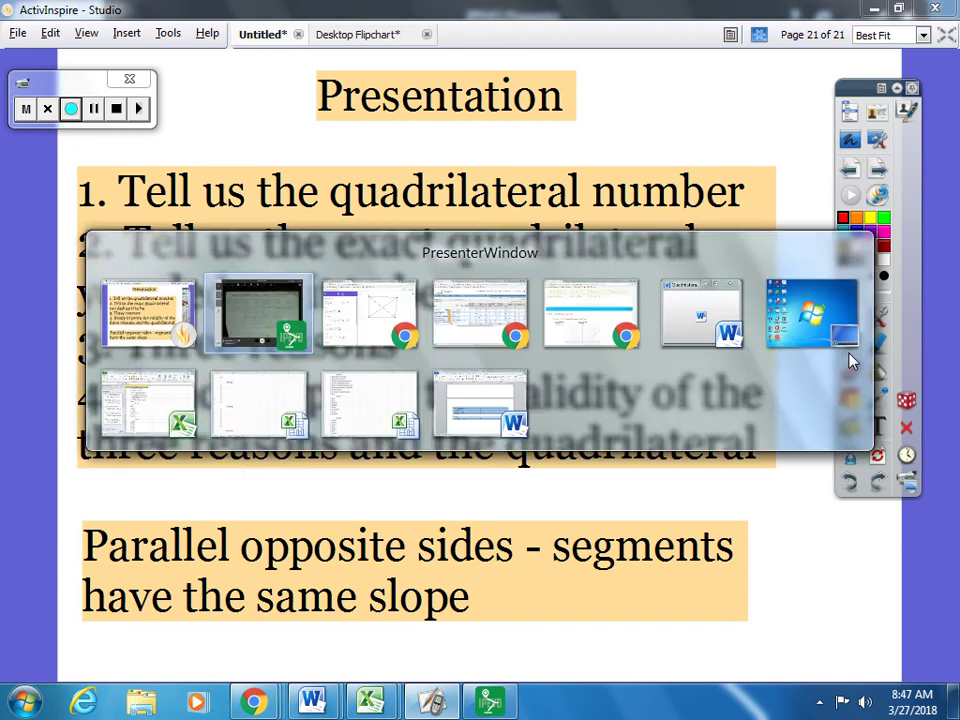
Expand the GeoGebra Tools panel with MORE to reveal extra measuring tools like Slope.
key(alt+Tab)
key(alt+Tab)
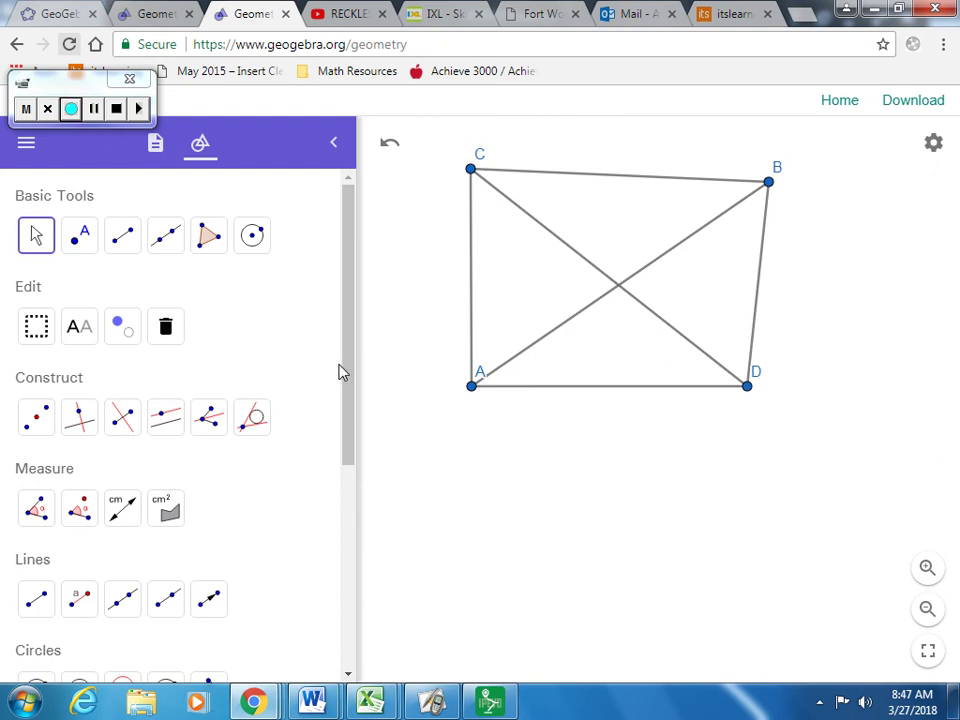
drag(345, 377, 343, 617)
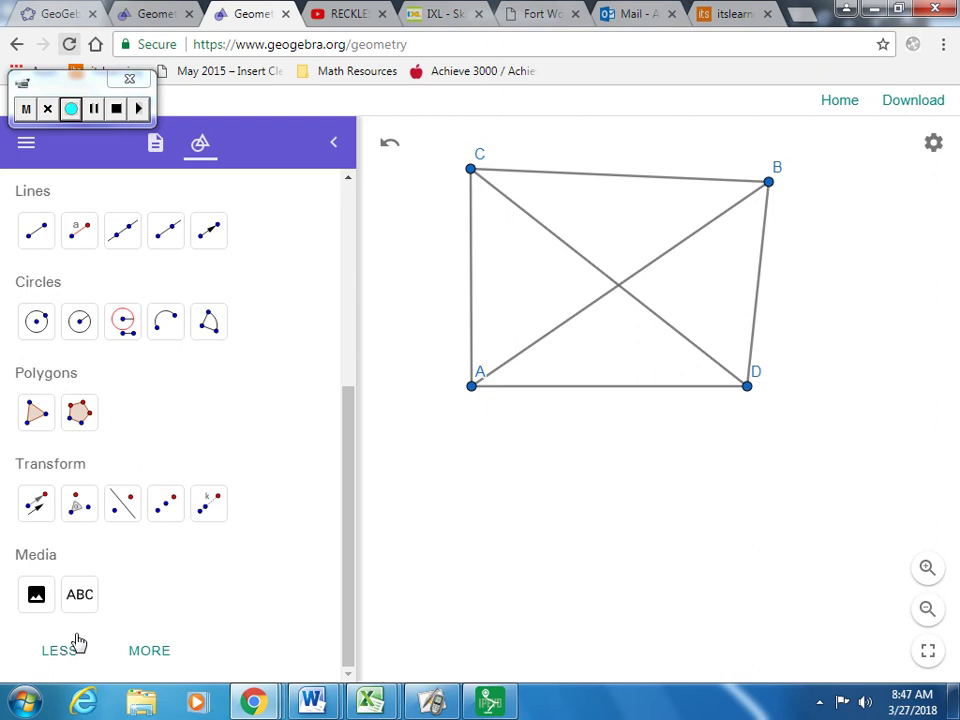
click(149, 651)
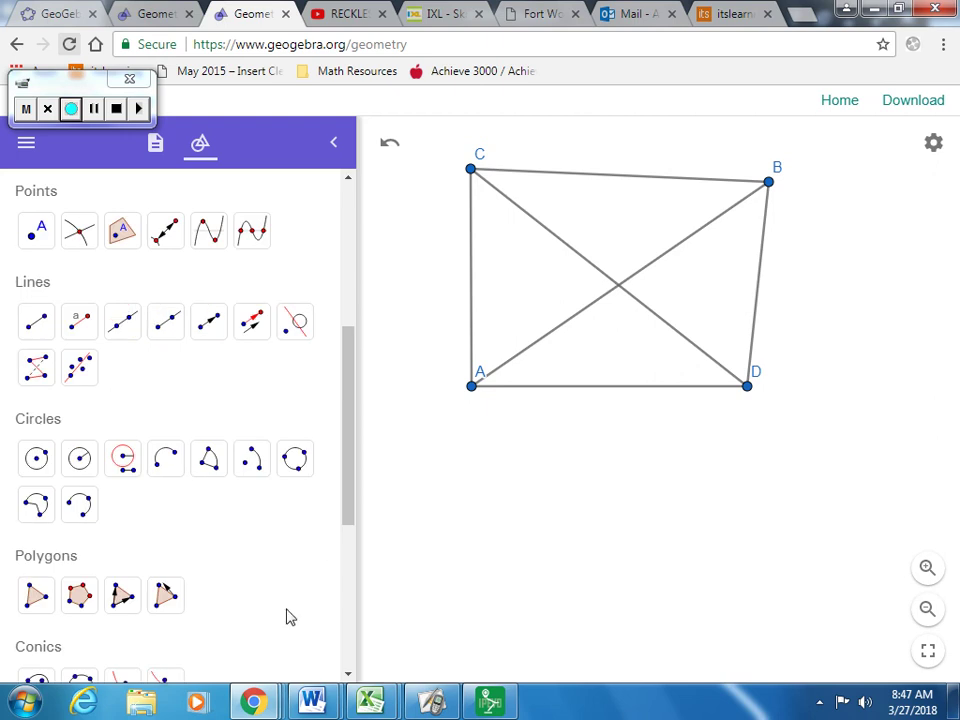
scroll(347, 489, up, 1)
scroll(364, 449, up, 4)
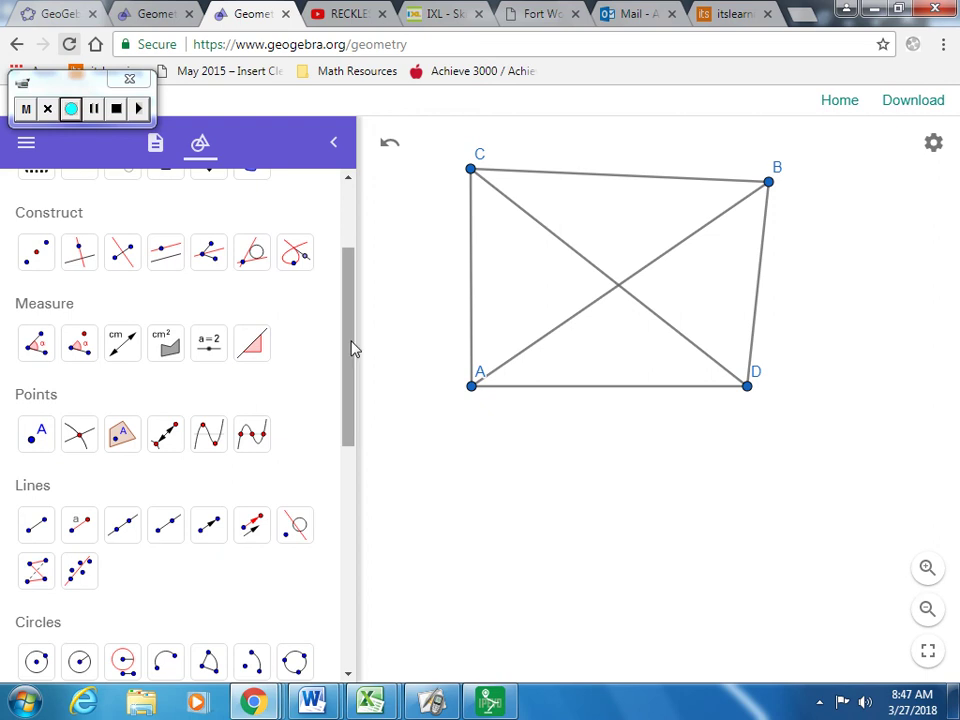
drag(356, 347, 330, 584)
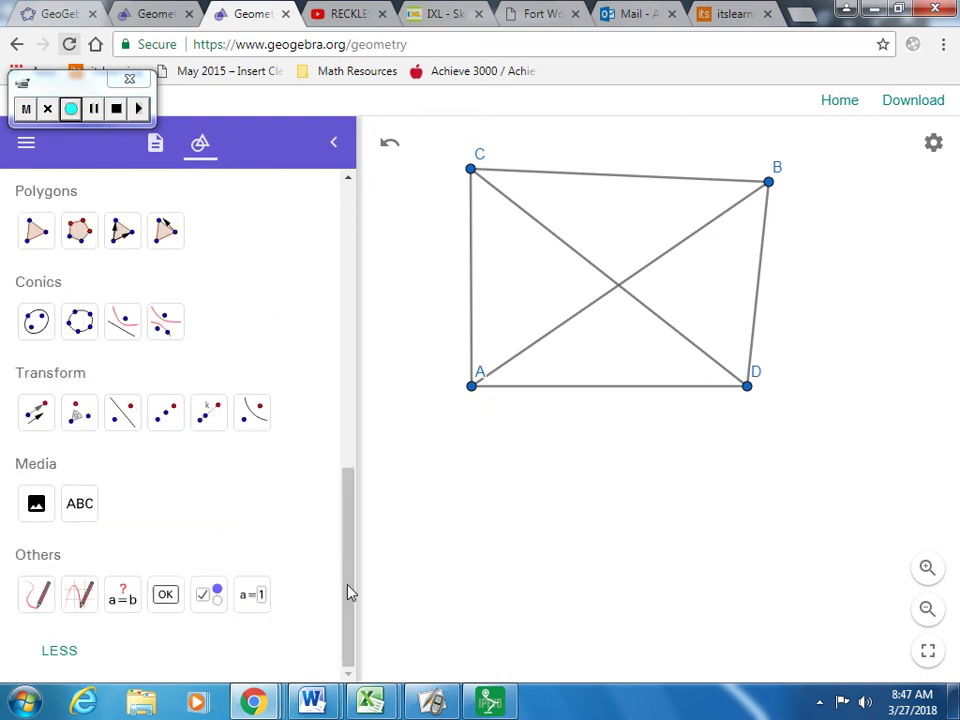
drag(351, 583, 386, 358)
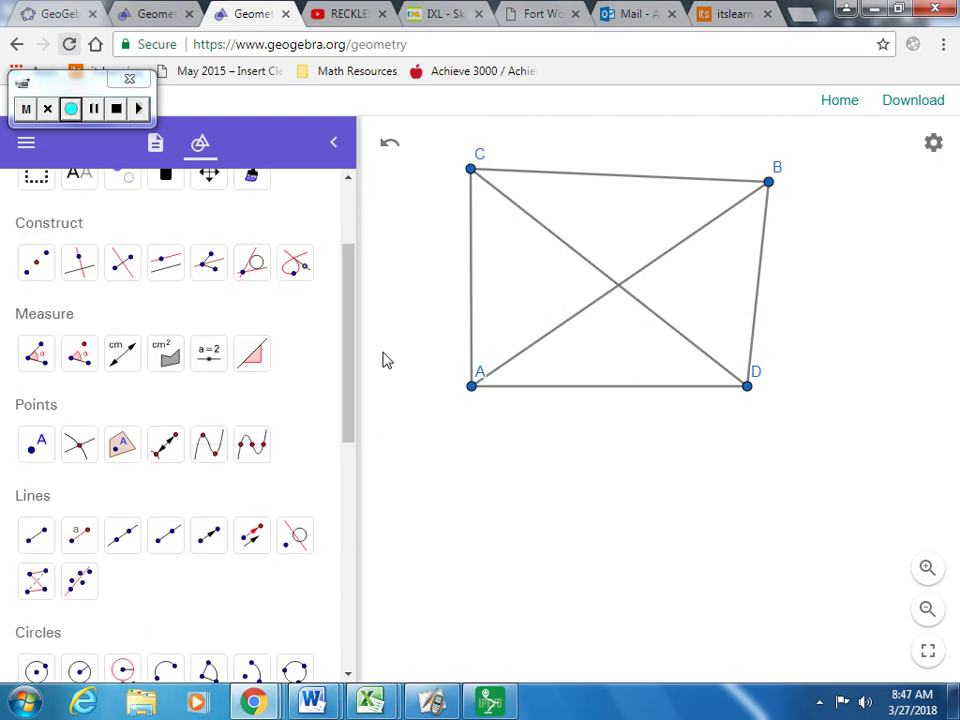
Measure the slopes of sides CB, AD, BD and CA (0, 0, 9.5), then zoom out.
click(252, 355)
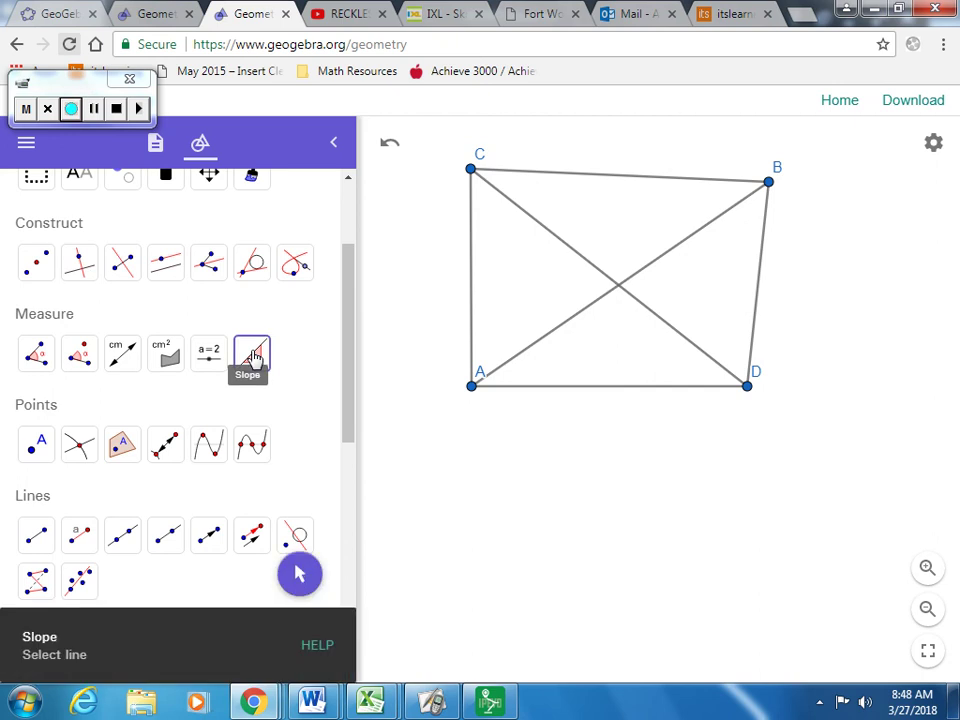
click(644, 177)
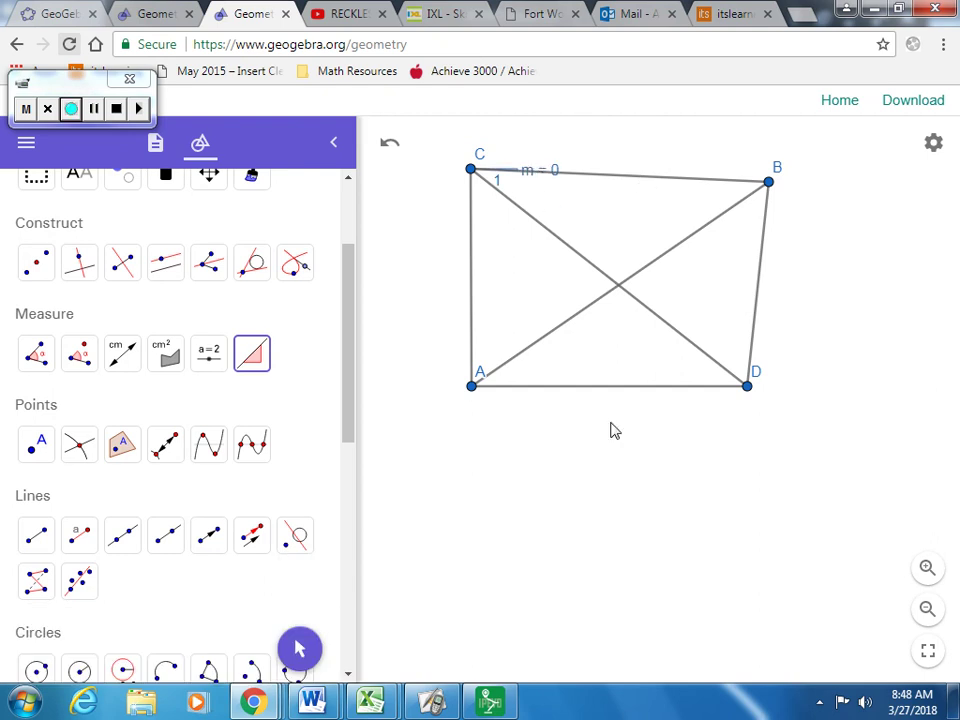
click(597, 393)
click(760, 278)
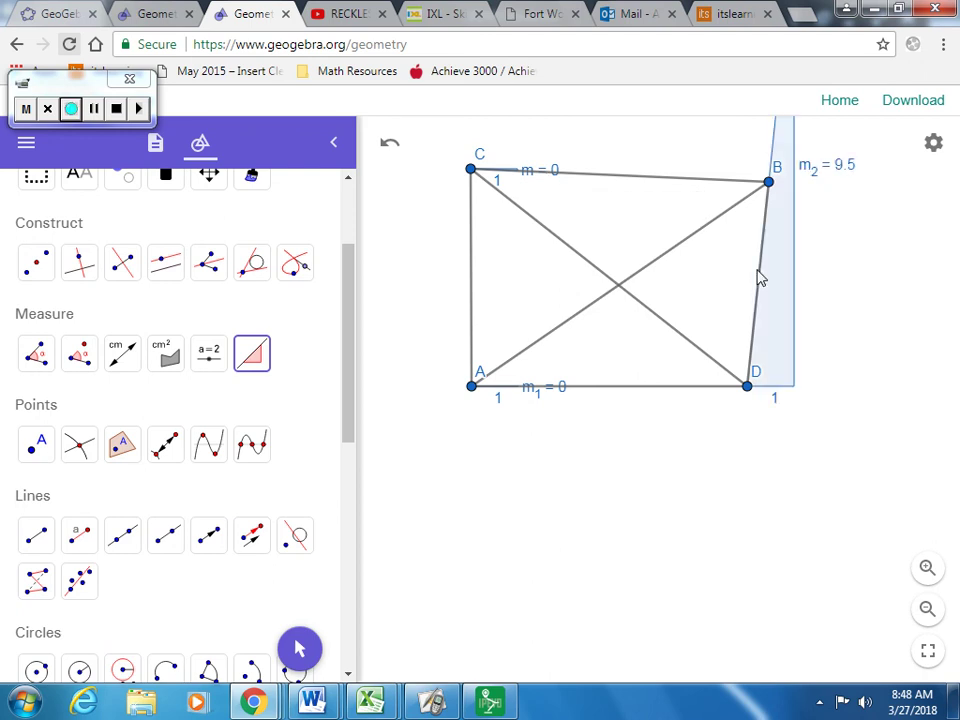
click(472, 290)
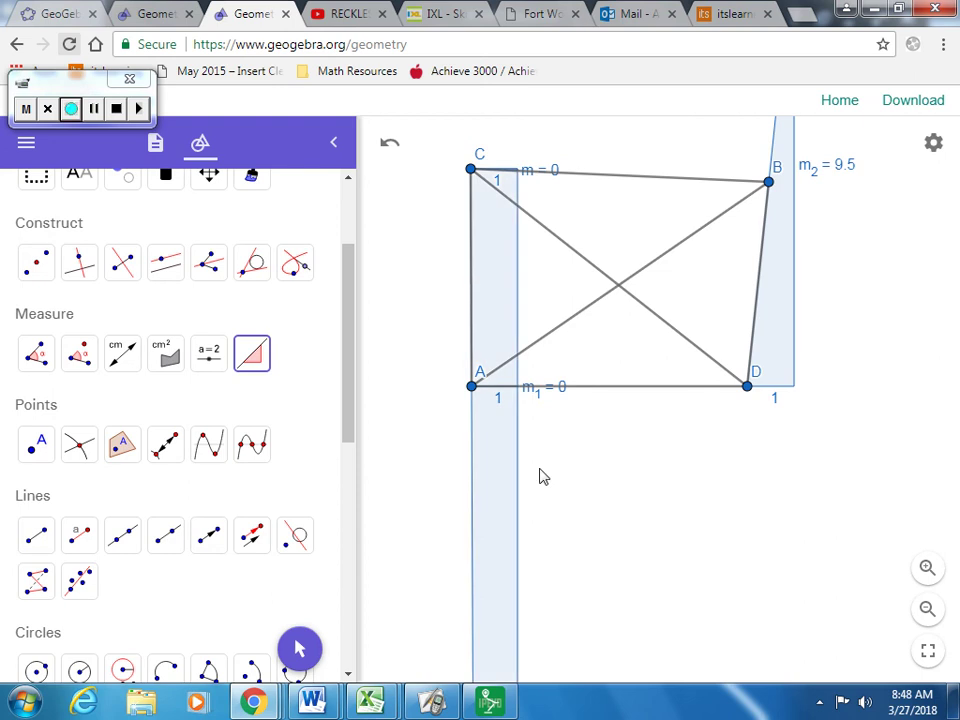
click(927, 608)
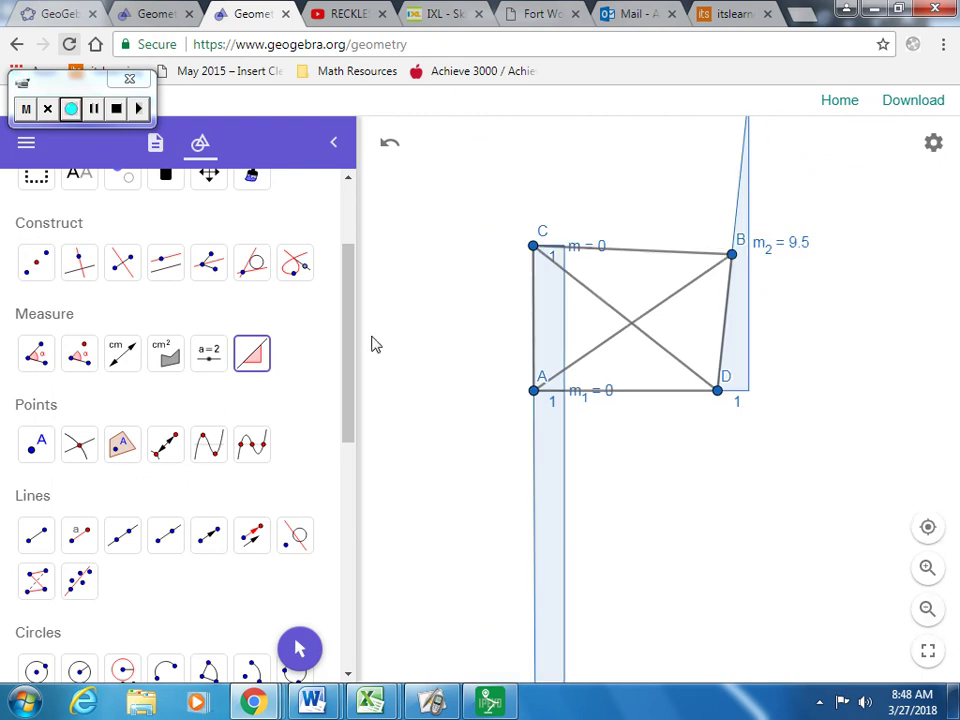
drag(345, 354, 345, 253)
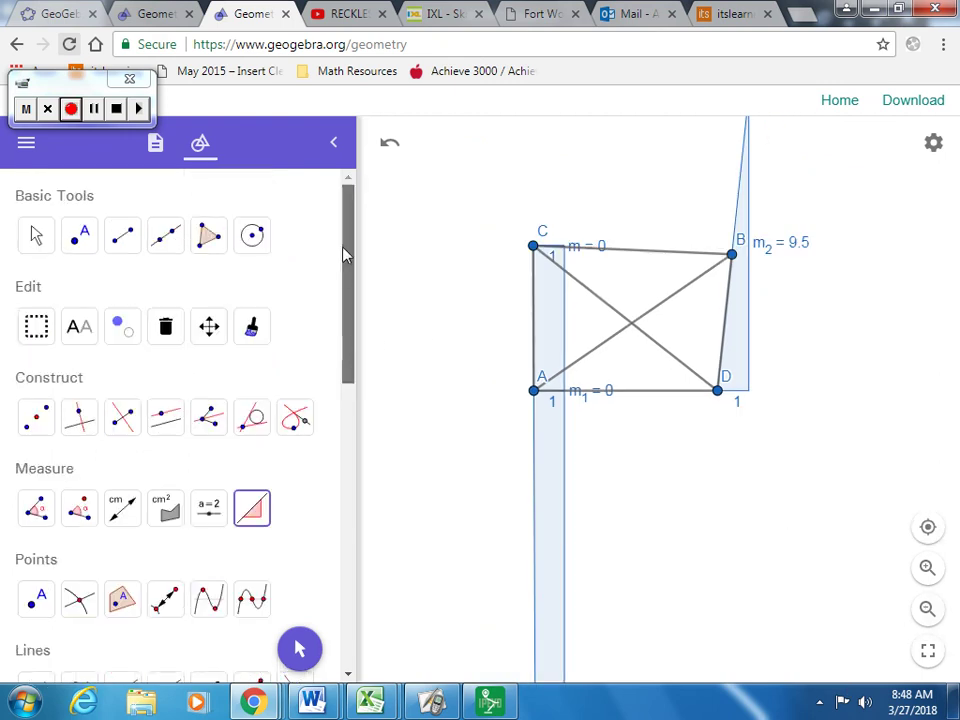
click(37, 242)
drag(688, 605, 688, 255)
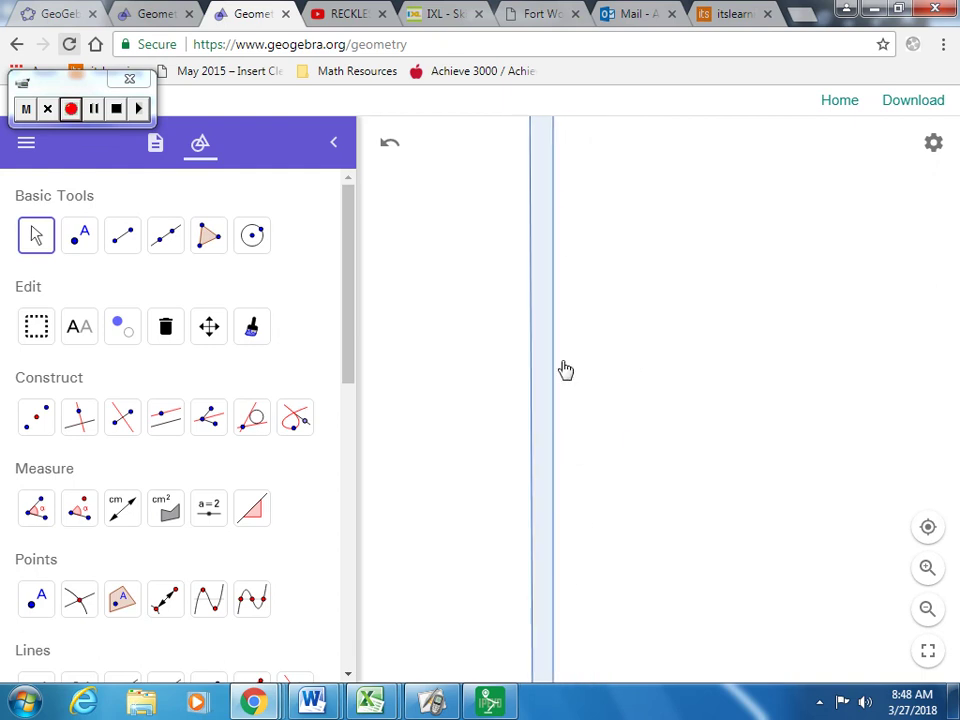
click(927, 614)
click(927, 612)
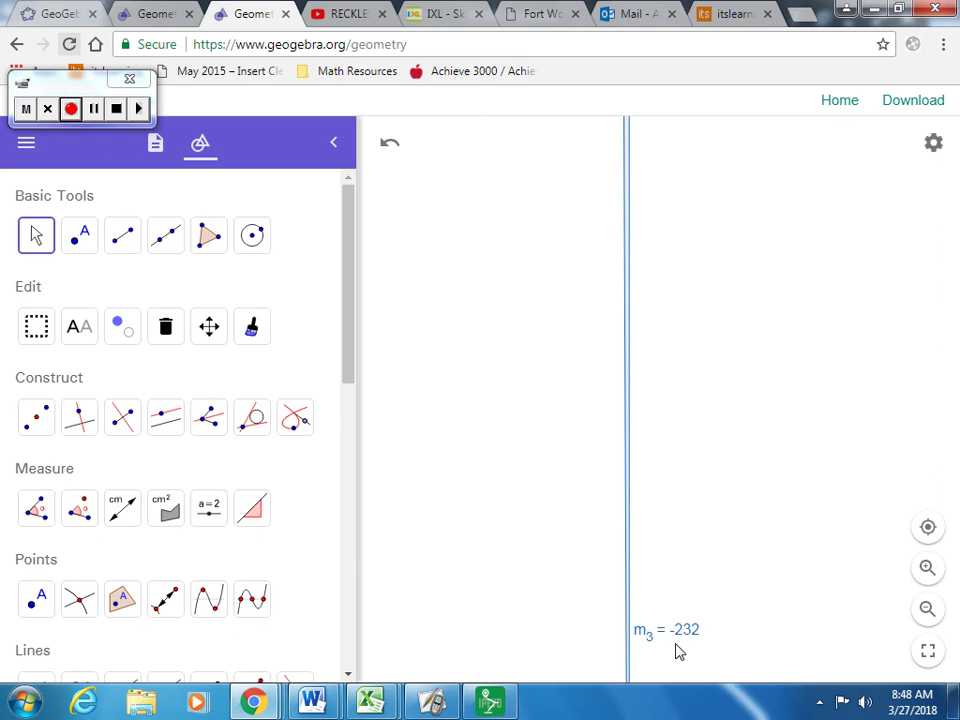
drag(686, 326, 482, 454)
drag(675, 484, 810, 535)
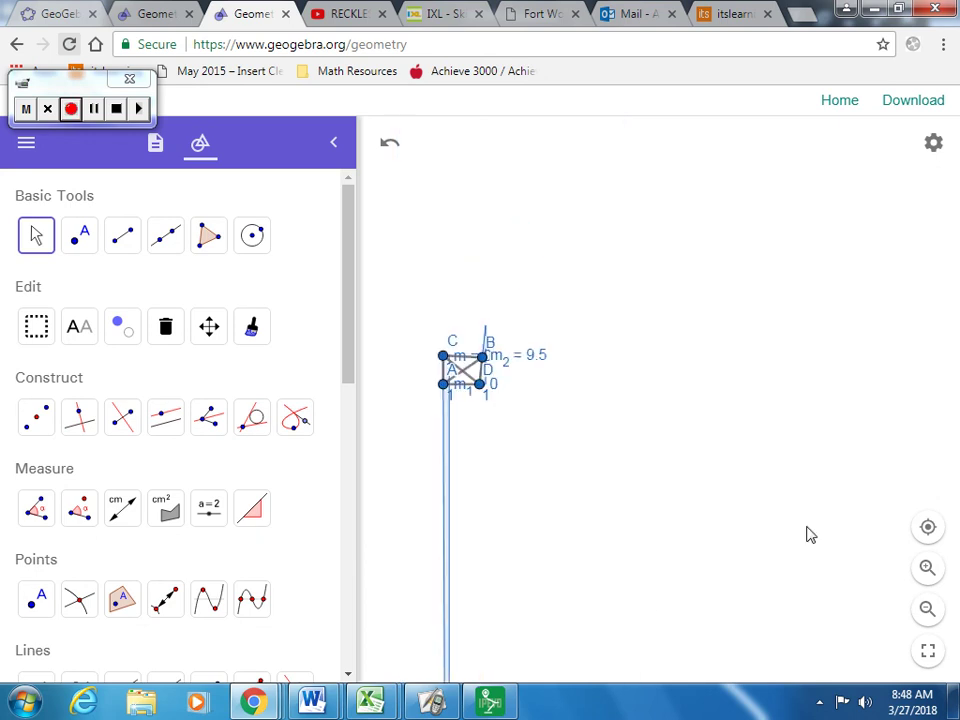
click(929, 576)
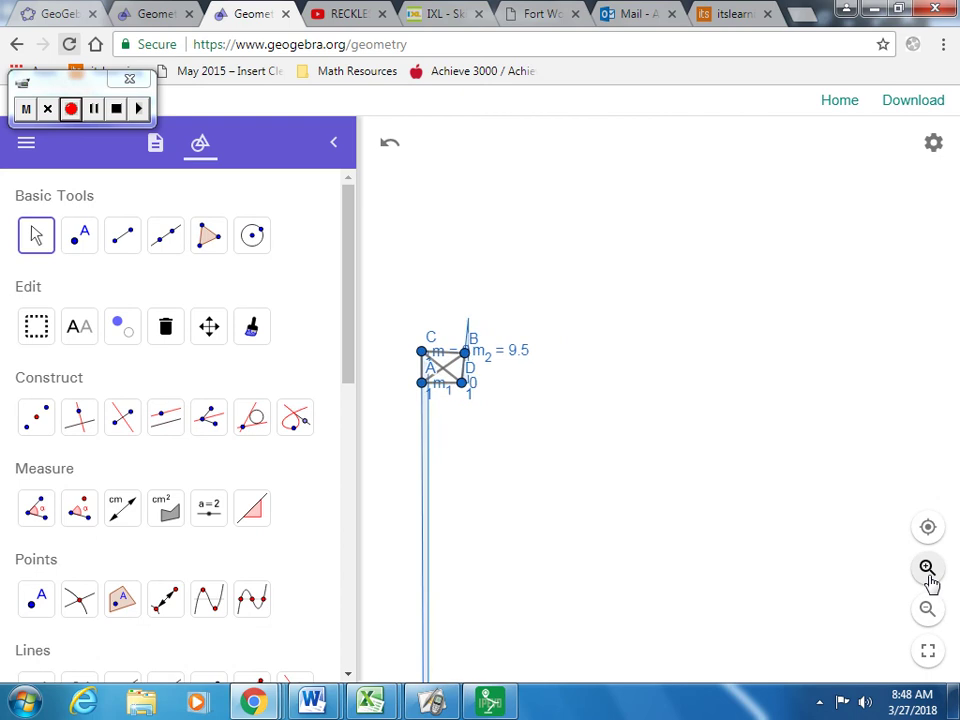
click(928, 577)
drag(587, 437, 783, 445)
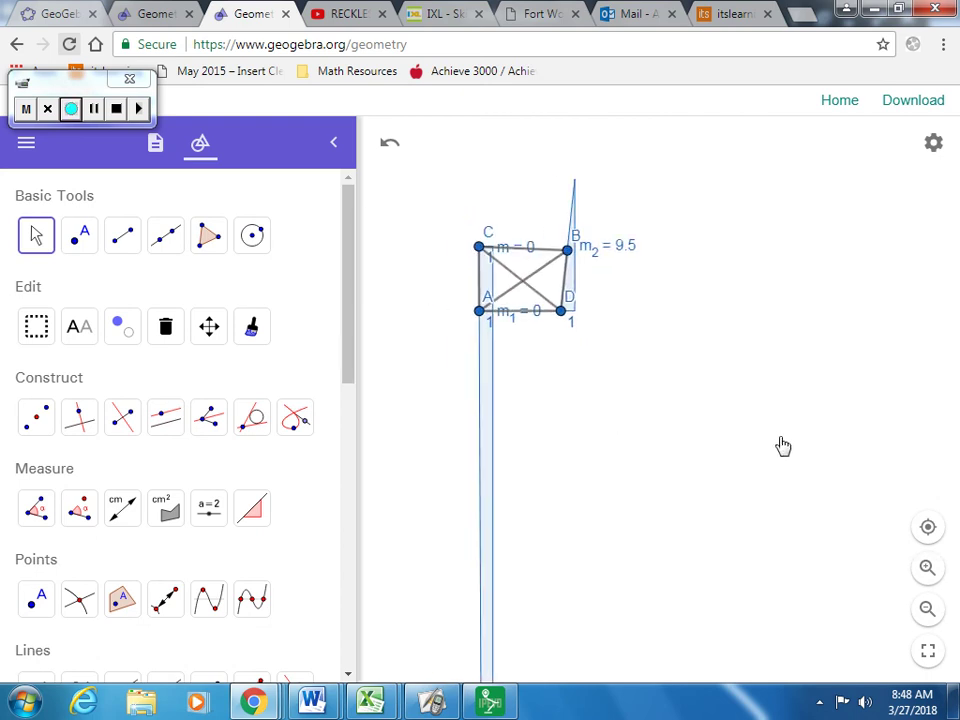
click(928, 574)
click(928, 574)
drag(543, 499, 707, 602)
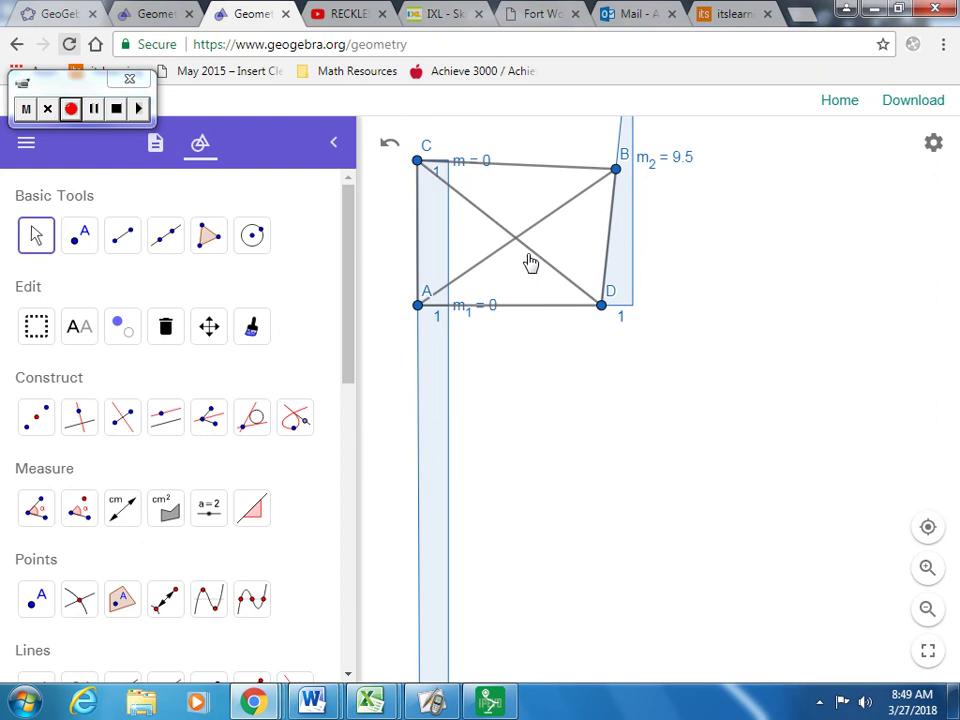
key(alt+Tab)
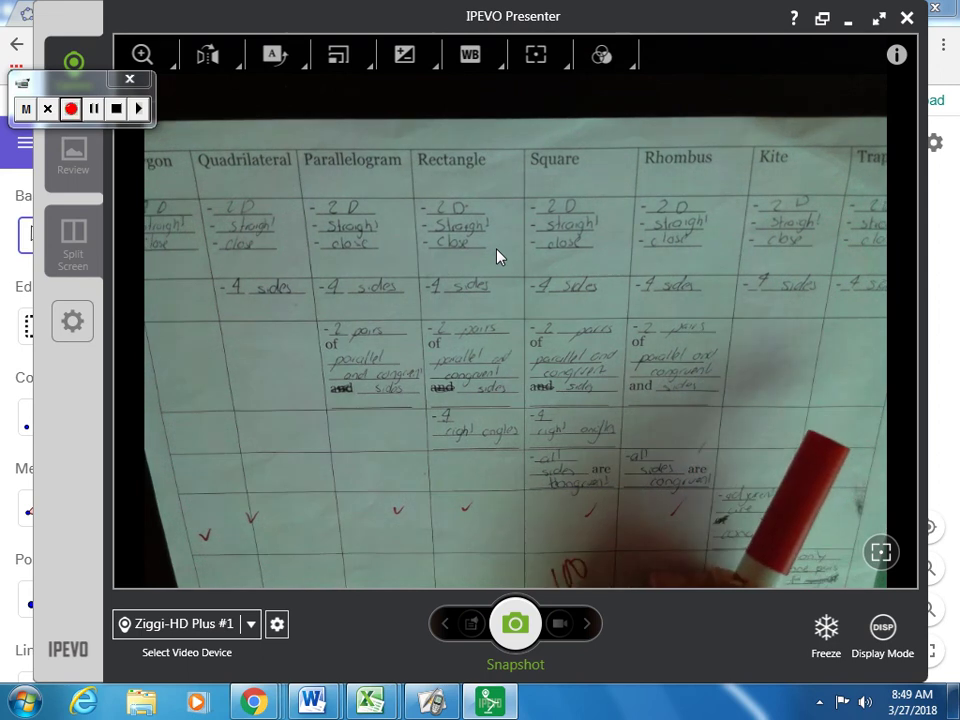
key(alt+Tab)
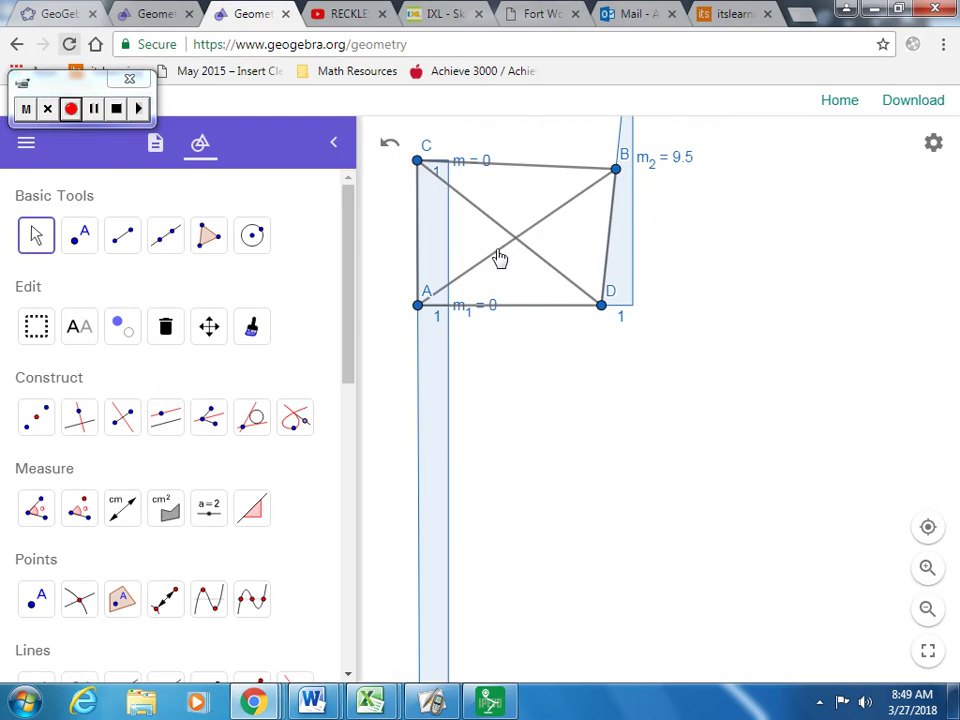
key(alt+Tab)
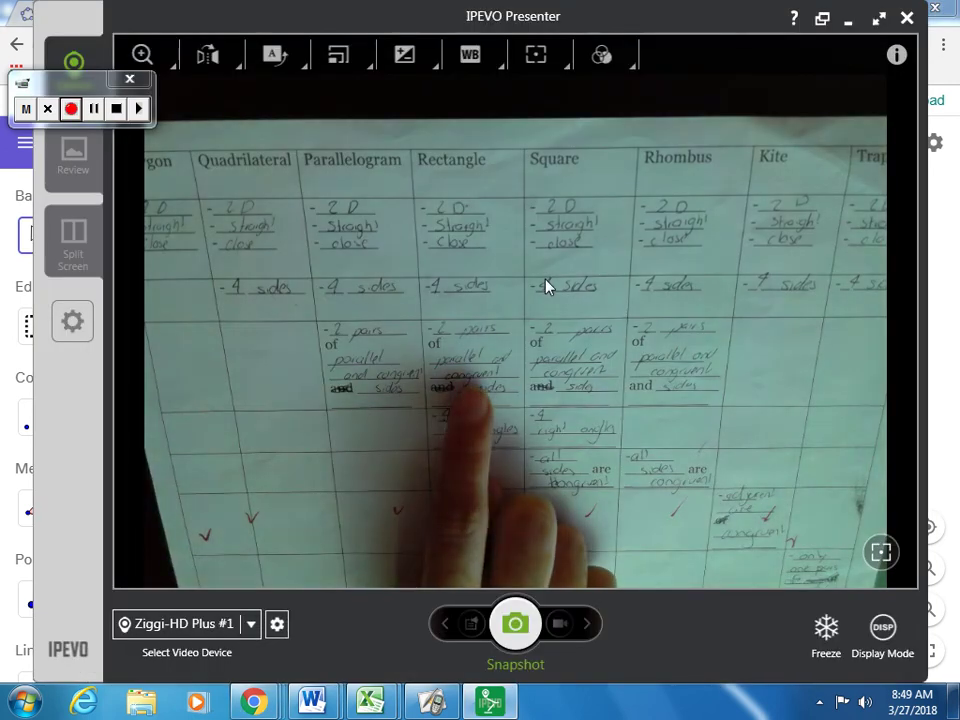
key(alt+Tab)
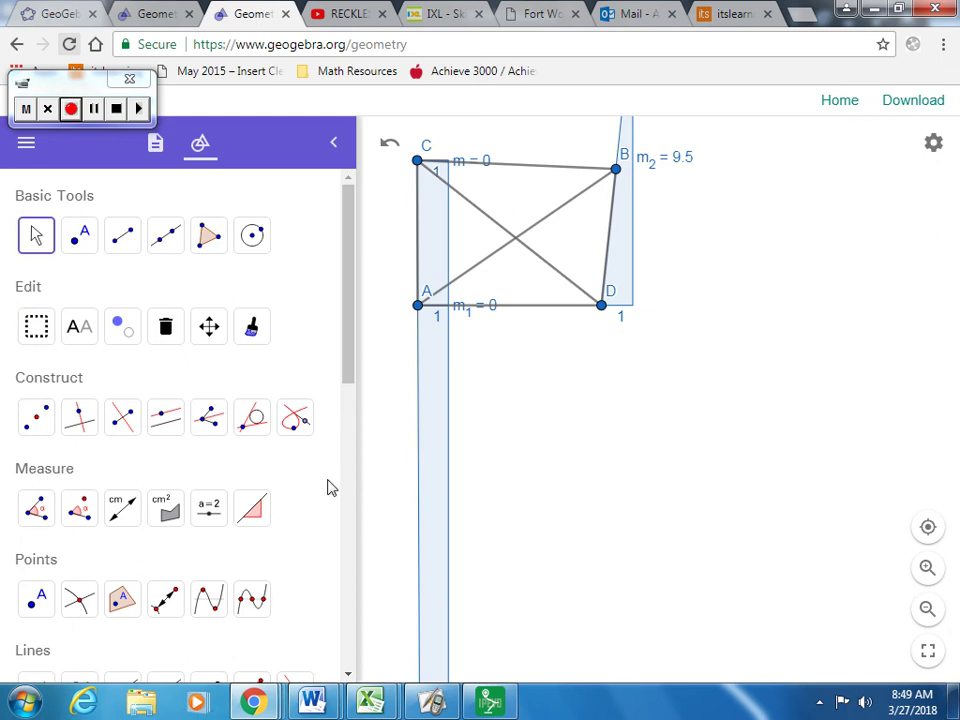
Measure side AD's length (5.9), checking the document-camera chart before returning.
click(123, 509)
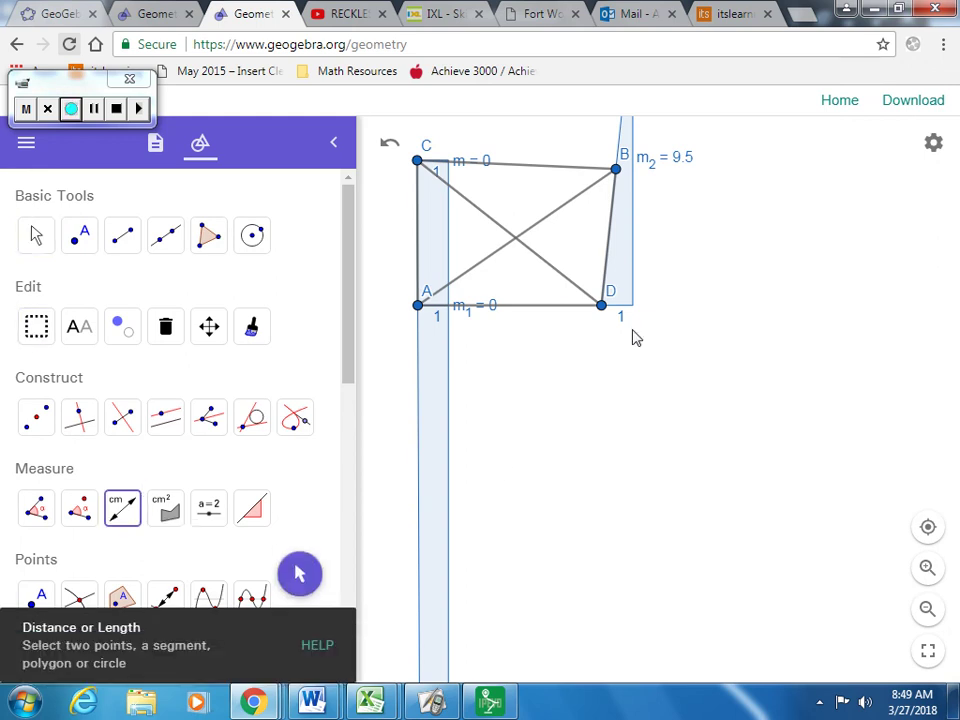
click(533, 310)
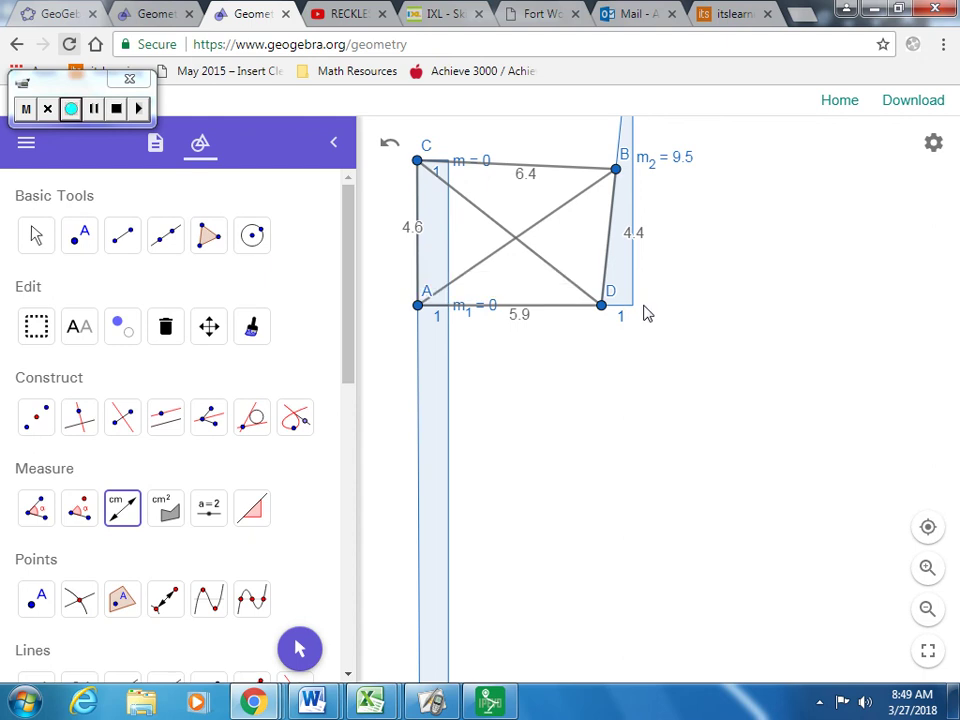
key(alt+Tab)
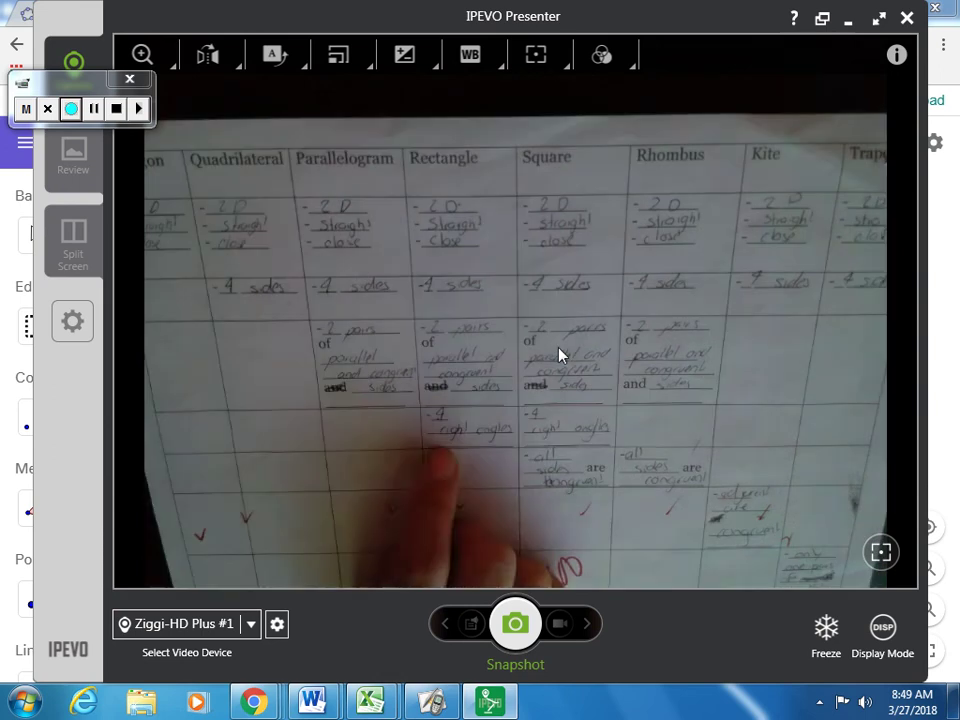
key(alt+Tab)
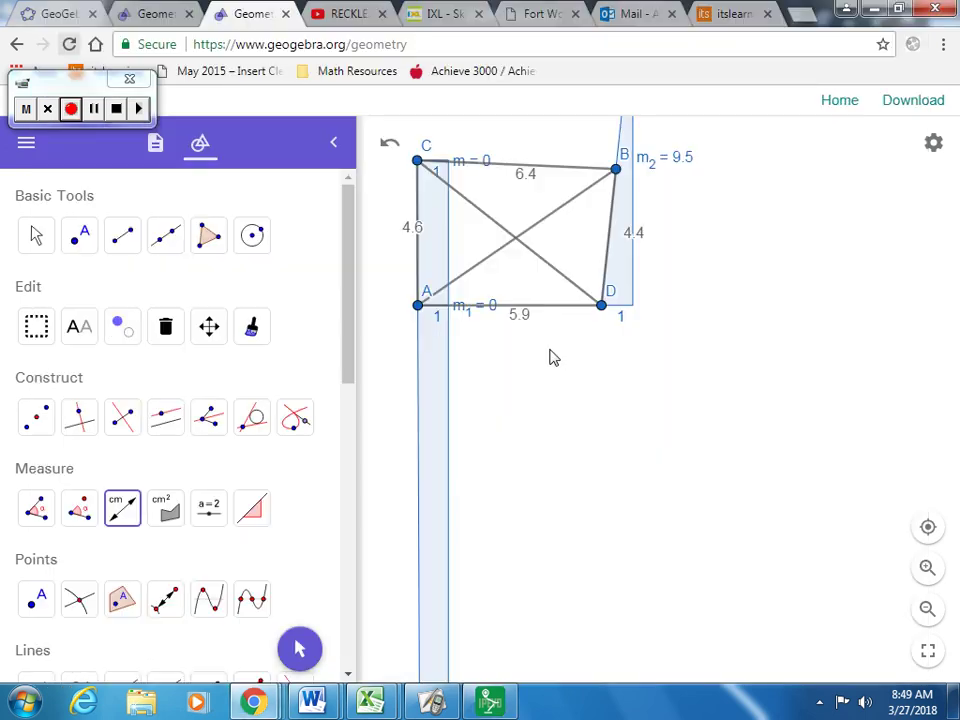
Measure the interior angle at A and angle CBD at B (86.5°) with the Angle tool.
click(35, 515)
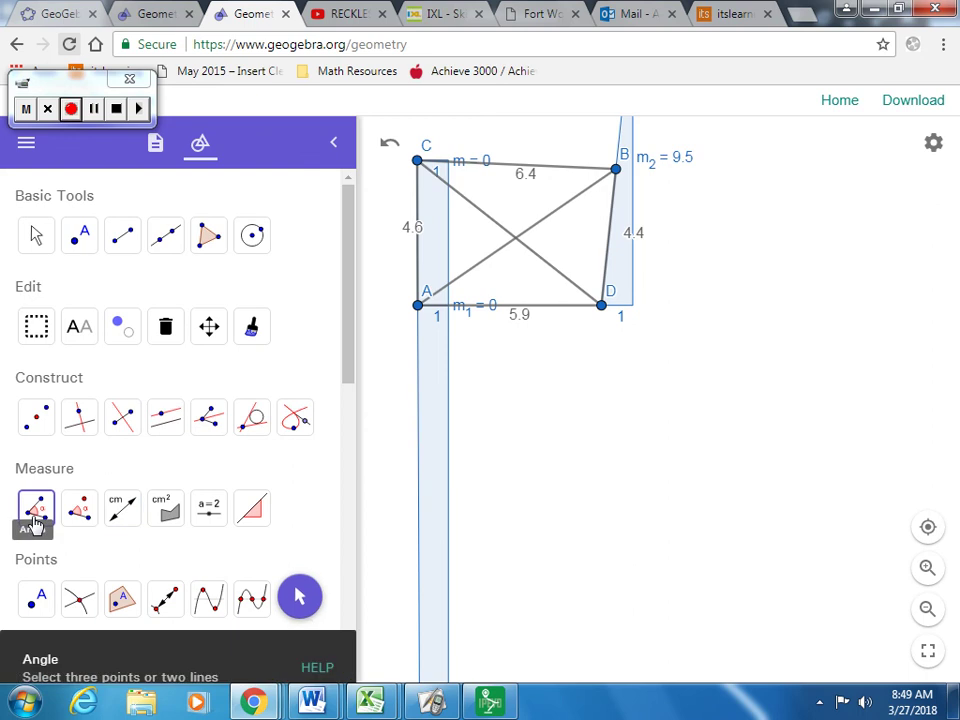
click(420, 168)
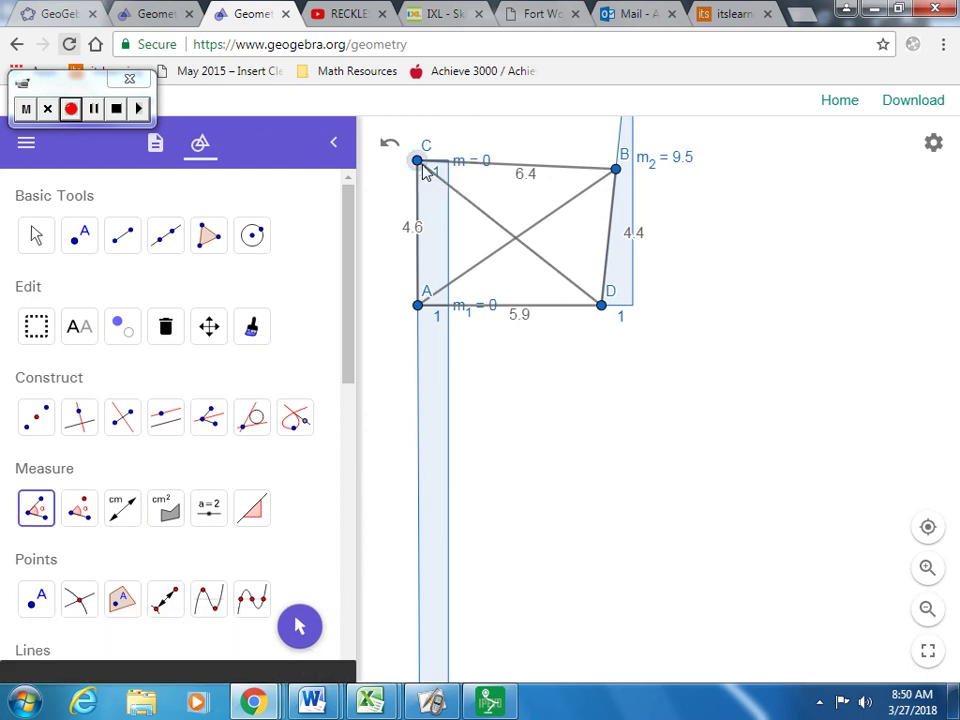
click(419, 306)
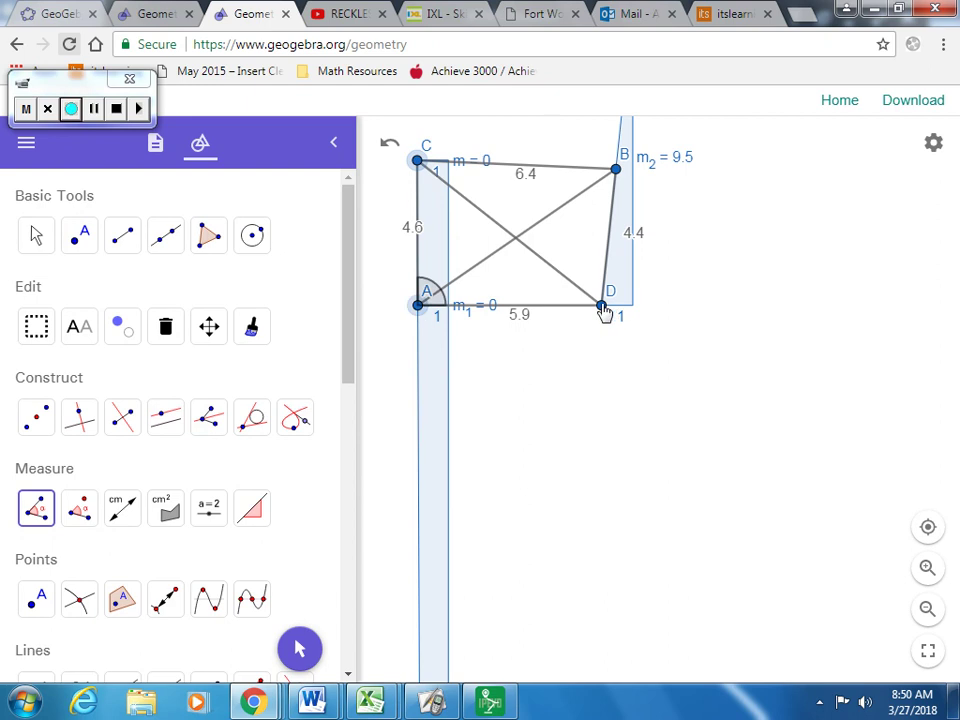
click(604, 305)
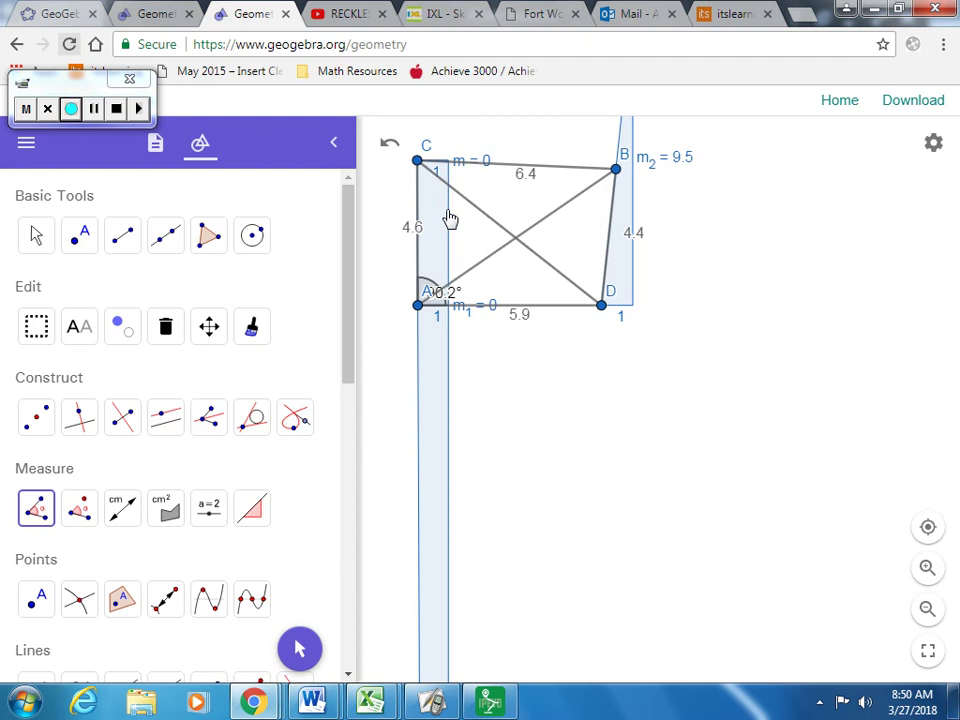
click(617, 168)
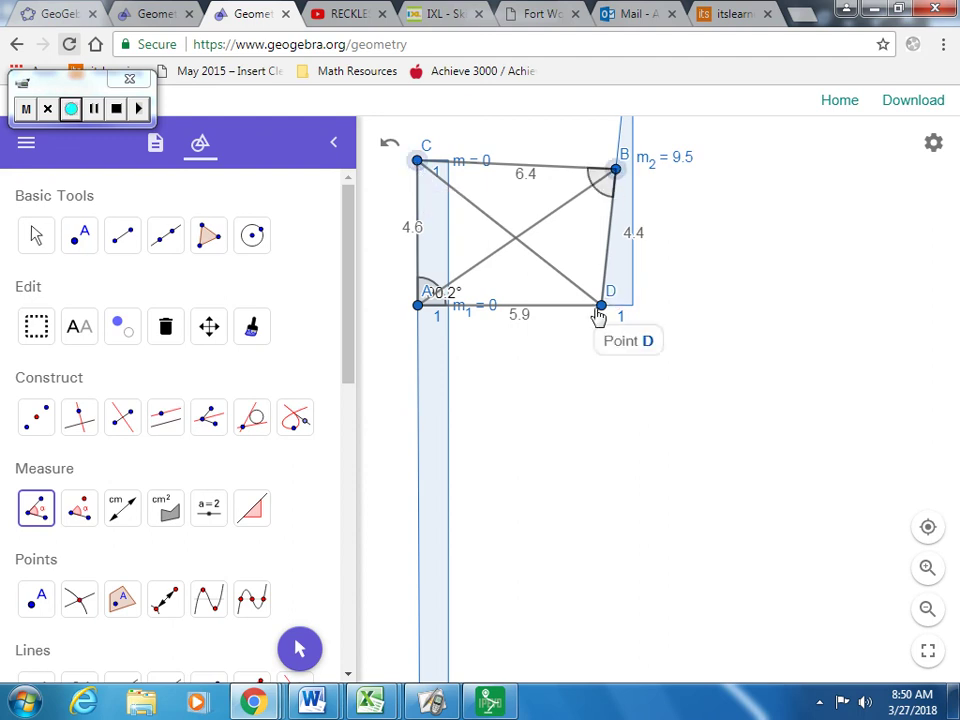
click(600, 306)
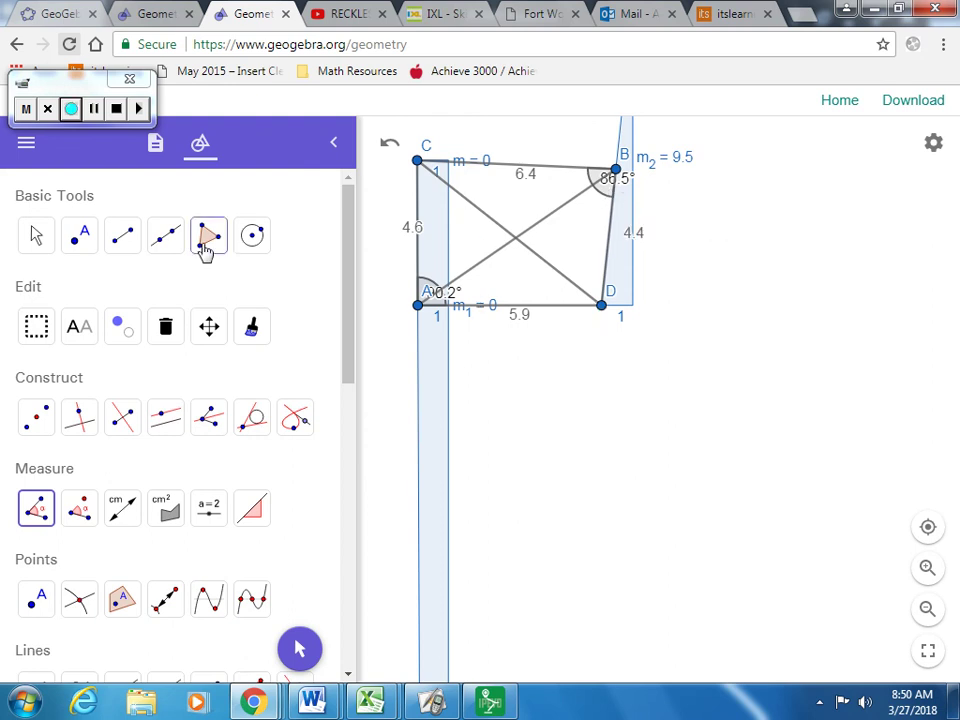
key(alt+Tab)
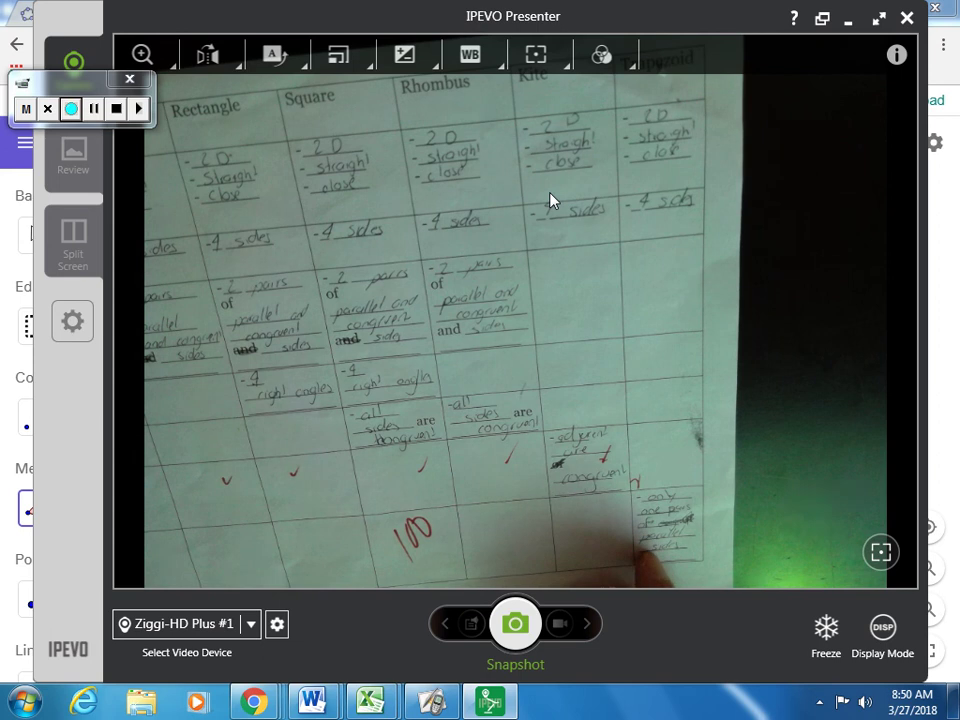
key(alt+Tab)
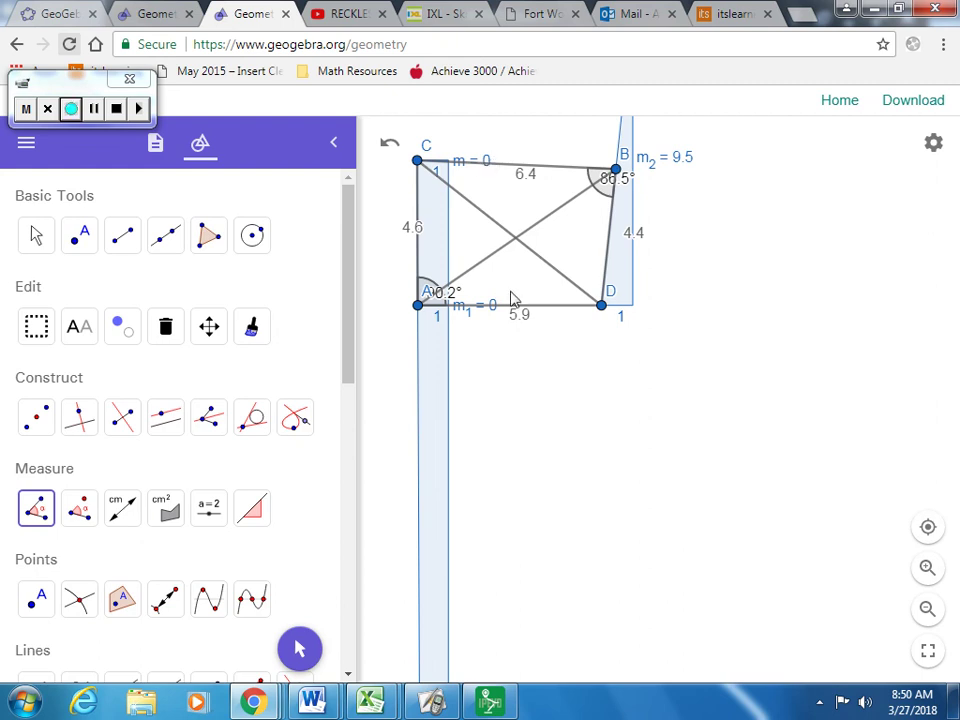
On a new ActivInspire page, write 'Quadrilateral #7 is a trapezoid' followed by 'because'.
key(alt+Tab)
key(alt+Tab)
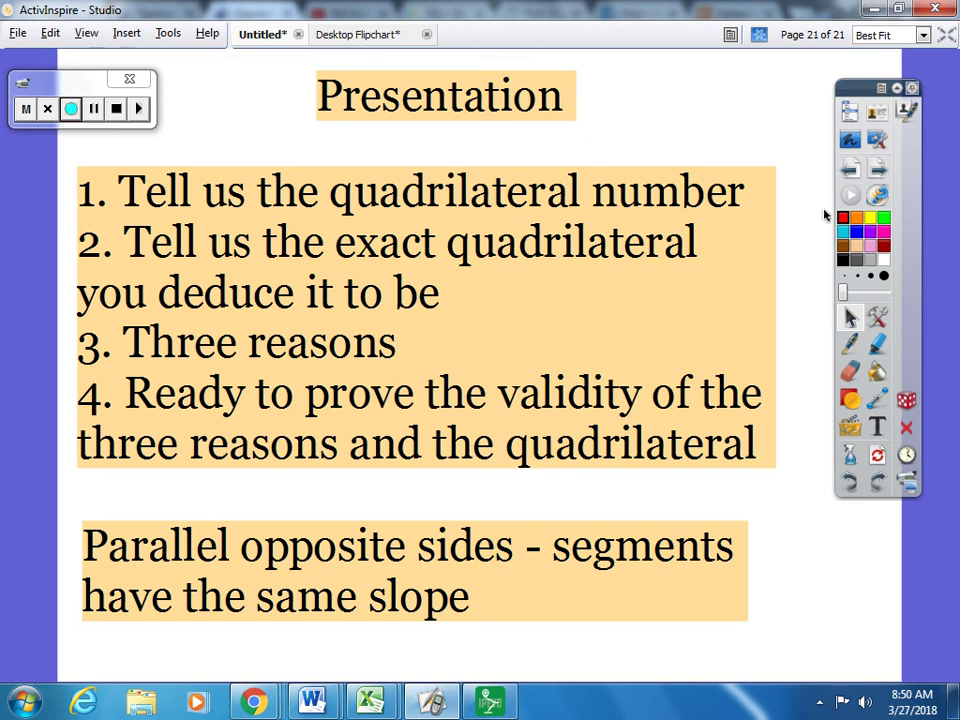
click(880, 172)
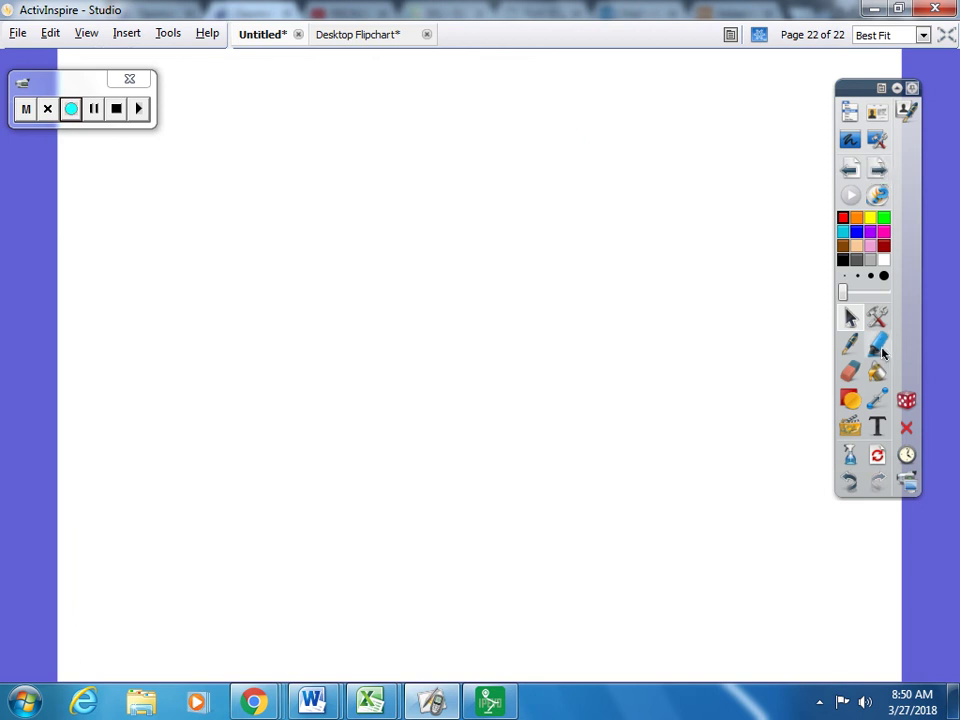
click(877, 427)
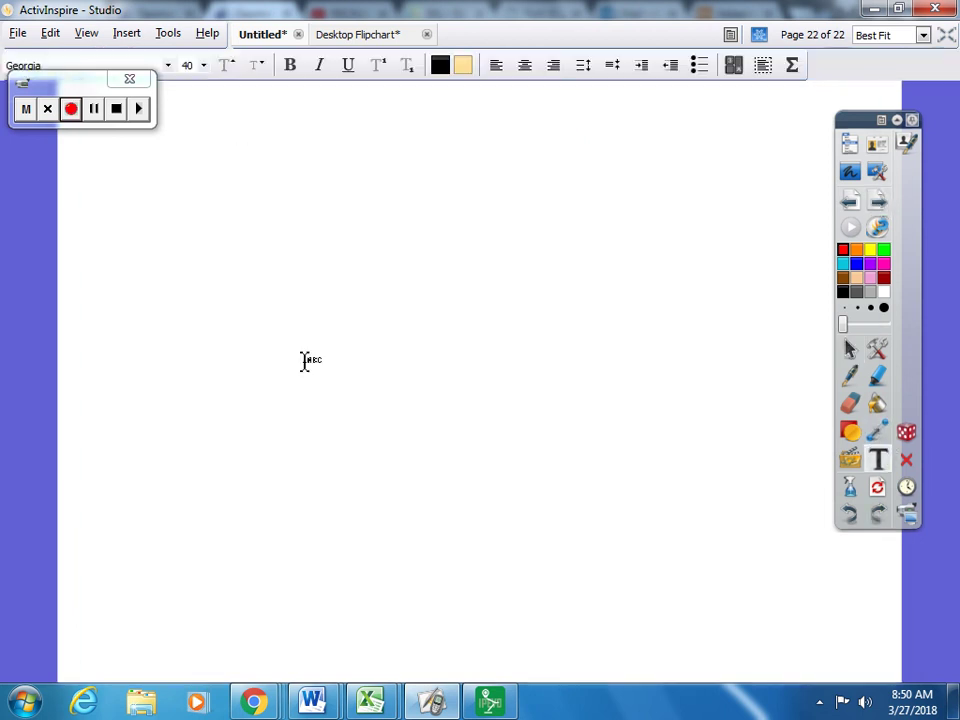
click(176, 156)
text(Quadria)
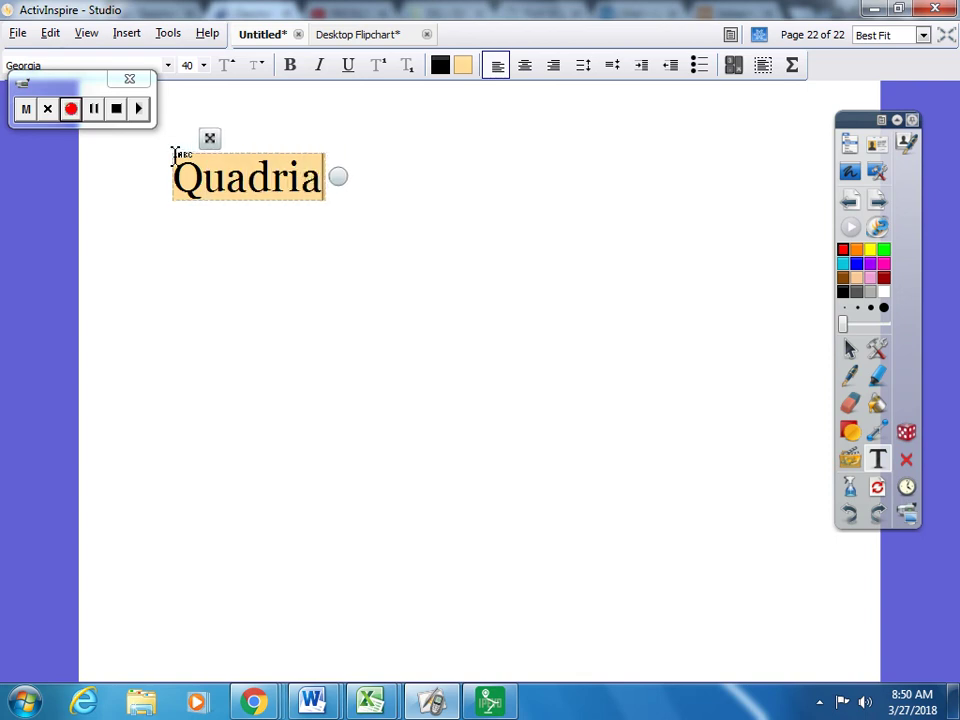
key(BackSpace)
text(lateral)
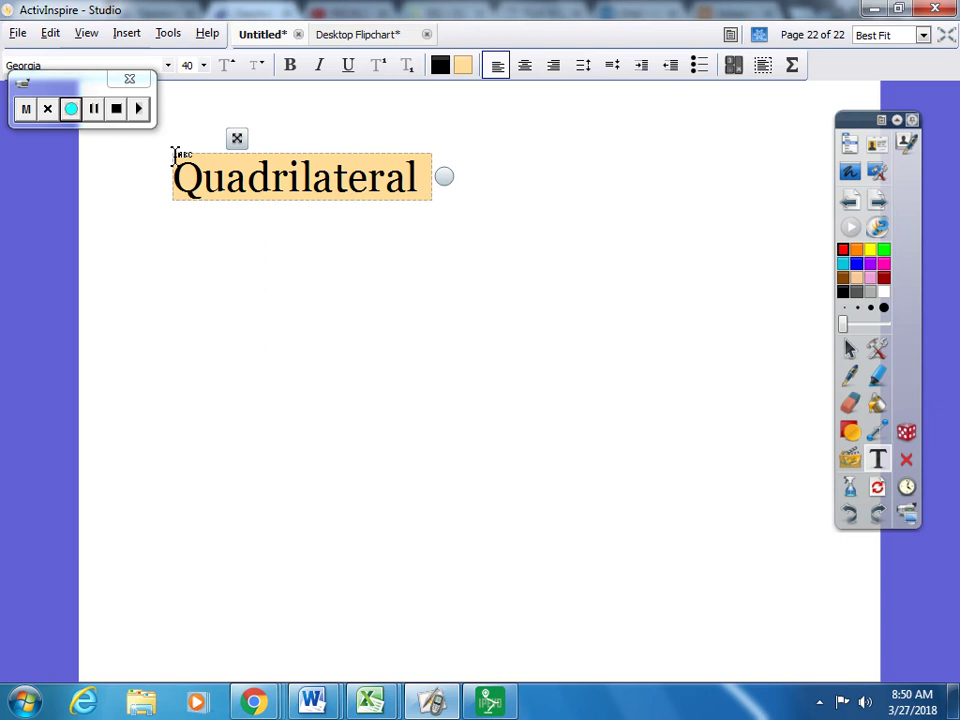
text( #7 is a trapo)
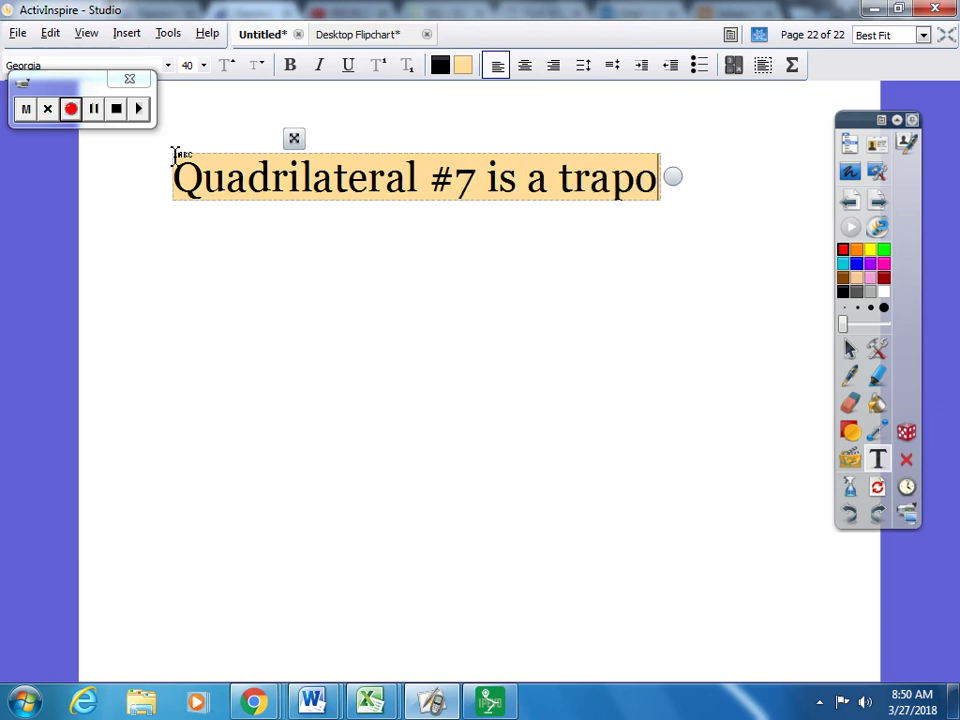
key(BackSpace)
text(ezoid)
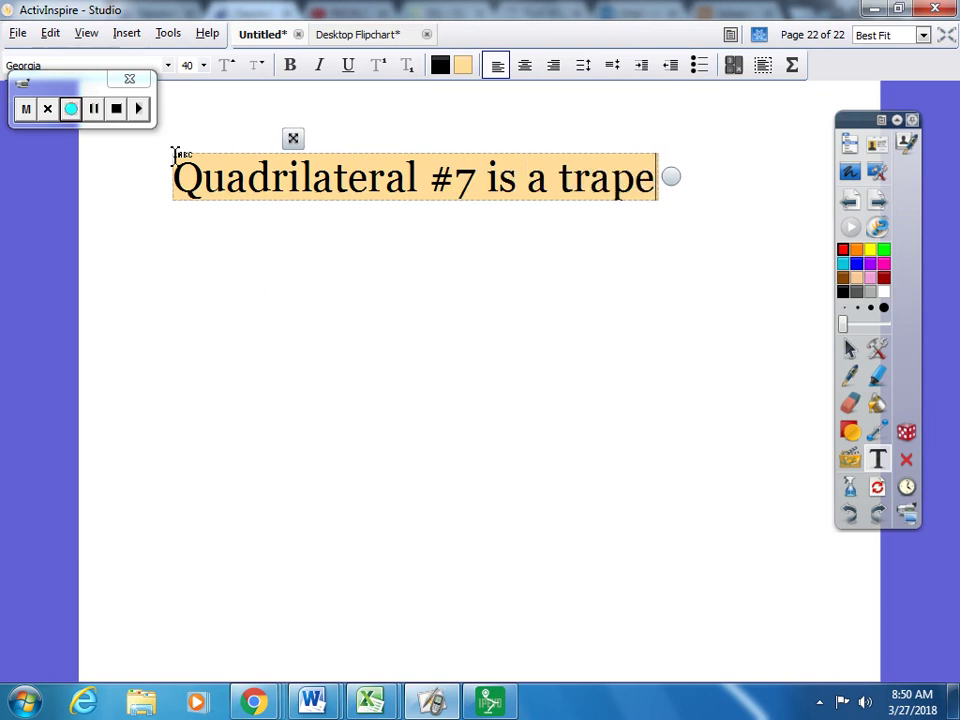
key(Return)
text(because)
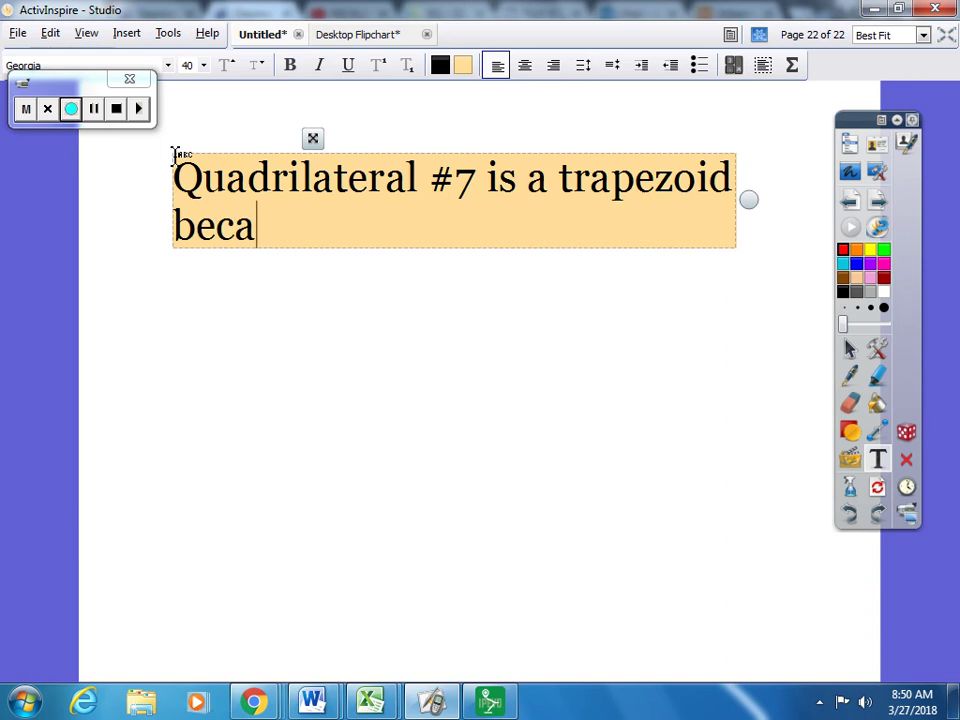
List the reasons: '1- Polygon - 2D, Straight, and closed', '2- 4 sides', '3- only one pair of parallel sides'.
key(Return)
key(Return)
text(1- )
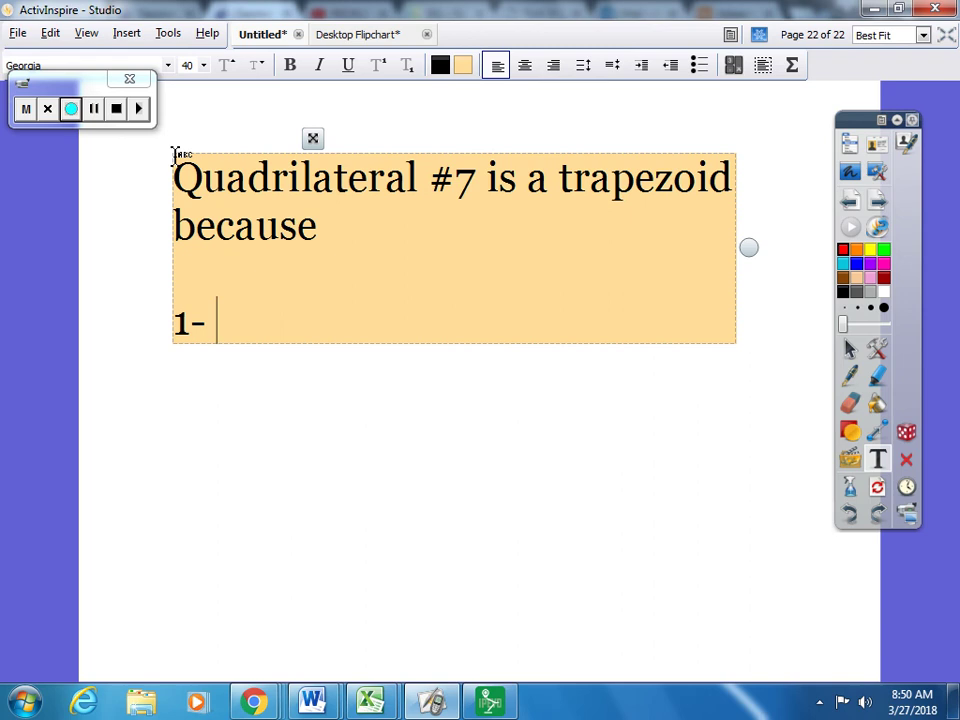
text(Polygon)
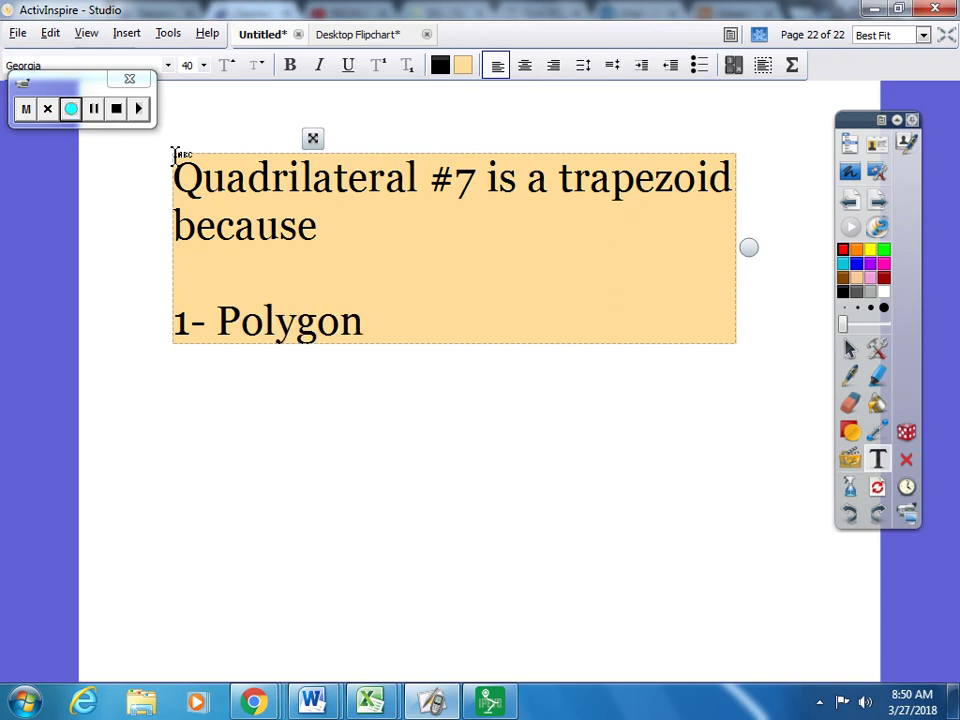
text( - 2D, S)
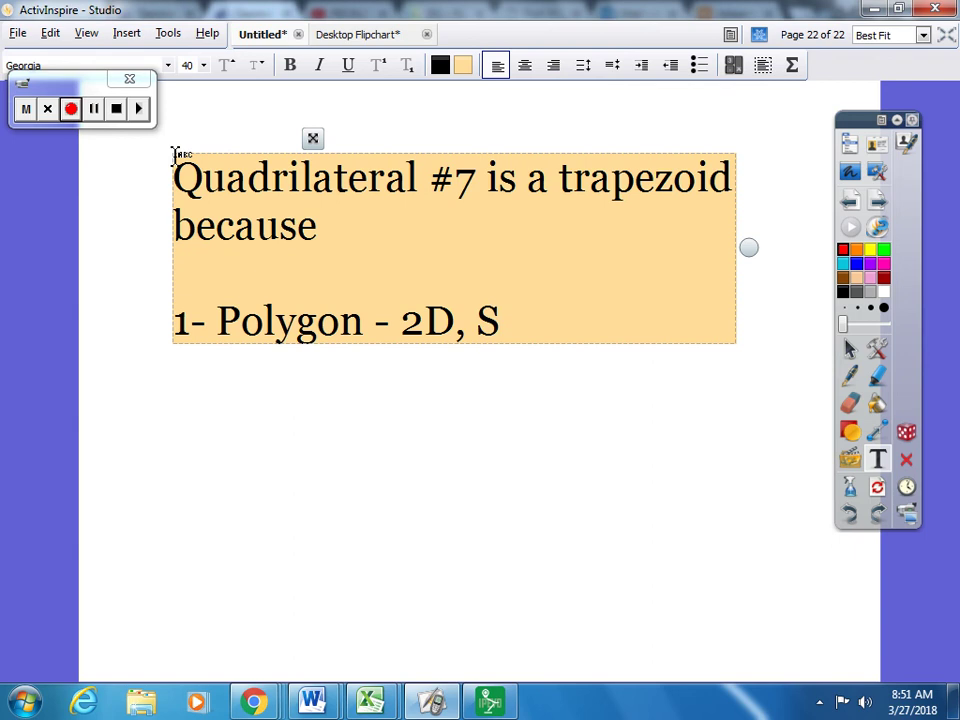
text(traight, and closed)
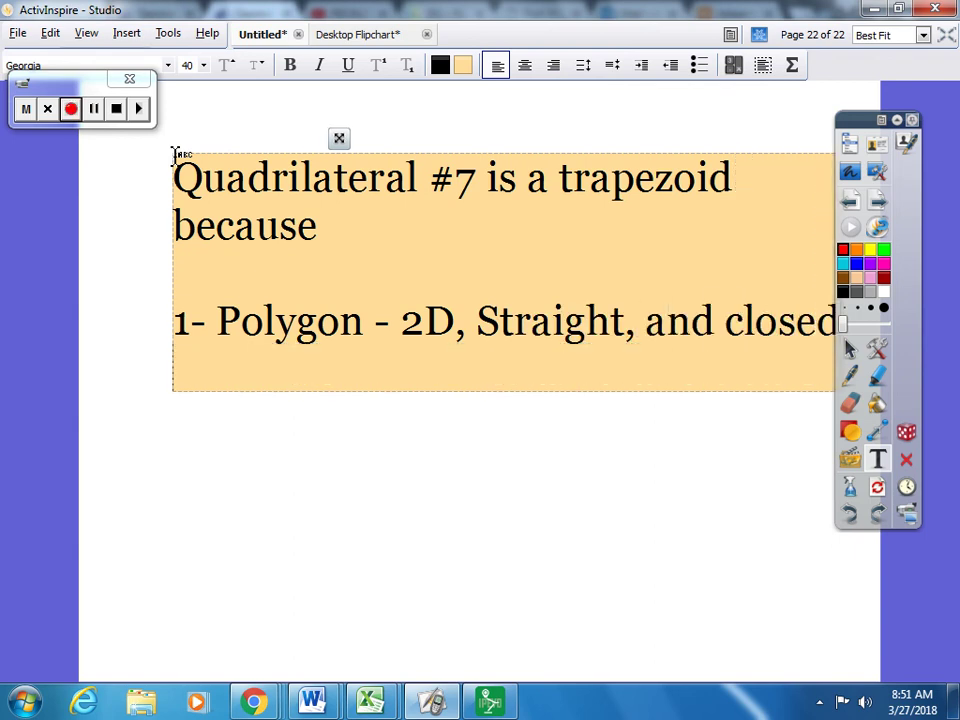
key(Return)
text(2- 4 sides)
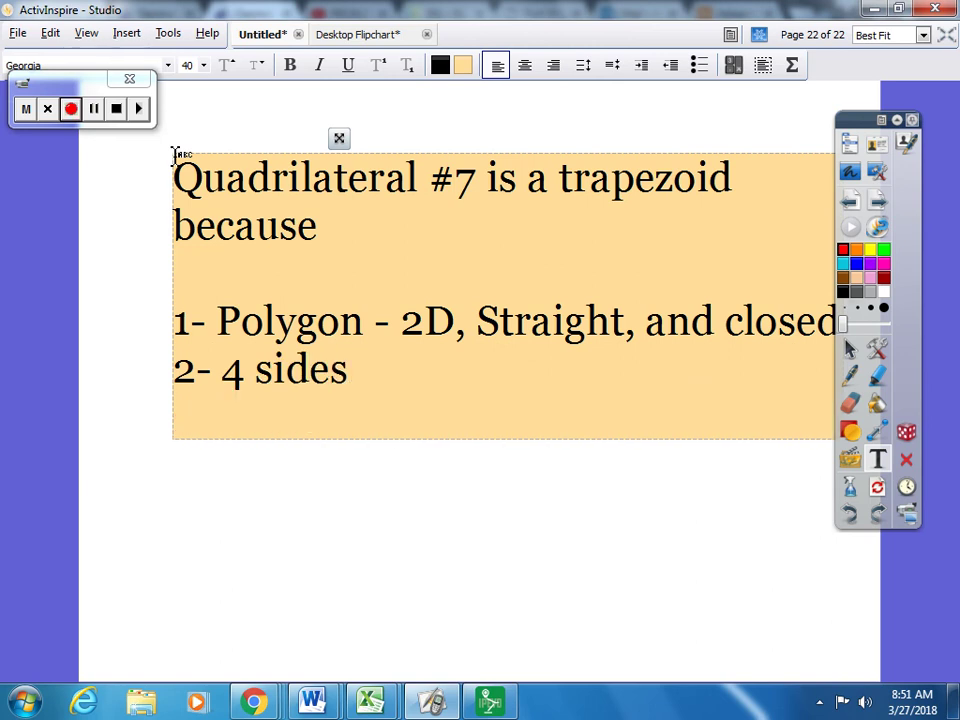
key(Return)
text(3)
text(- o)
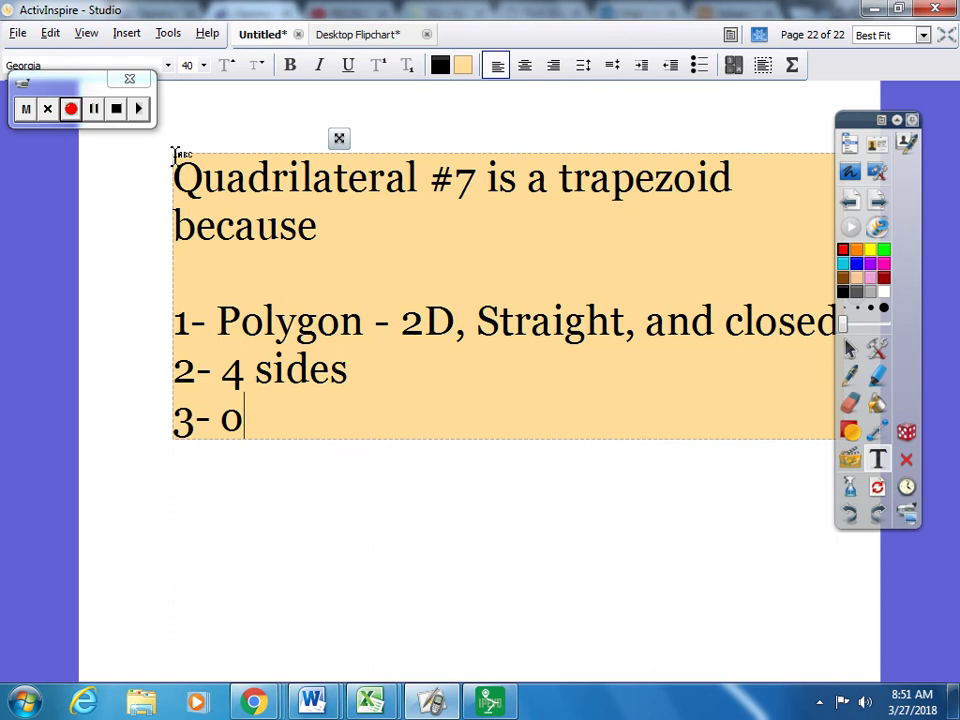
text(nel)
key(BackSpace)
key(BackSpace)
text(ly one pari)
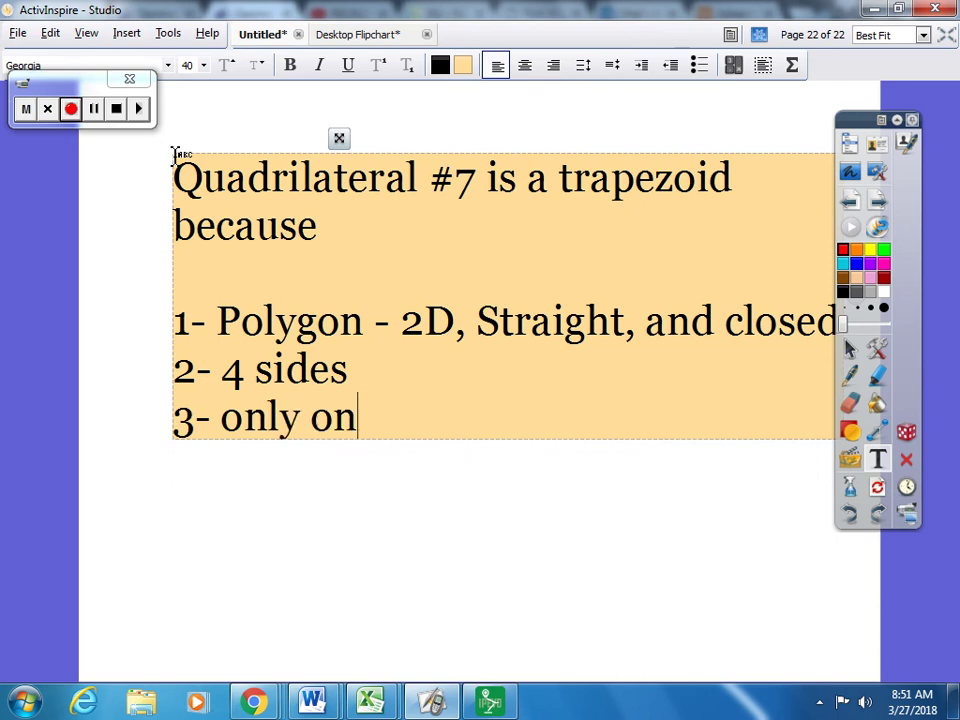
key(BackSpace)
key(BackSpace)
key(BackSpace)
text(ir of par)
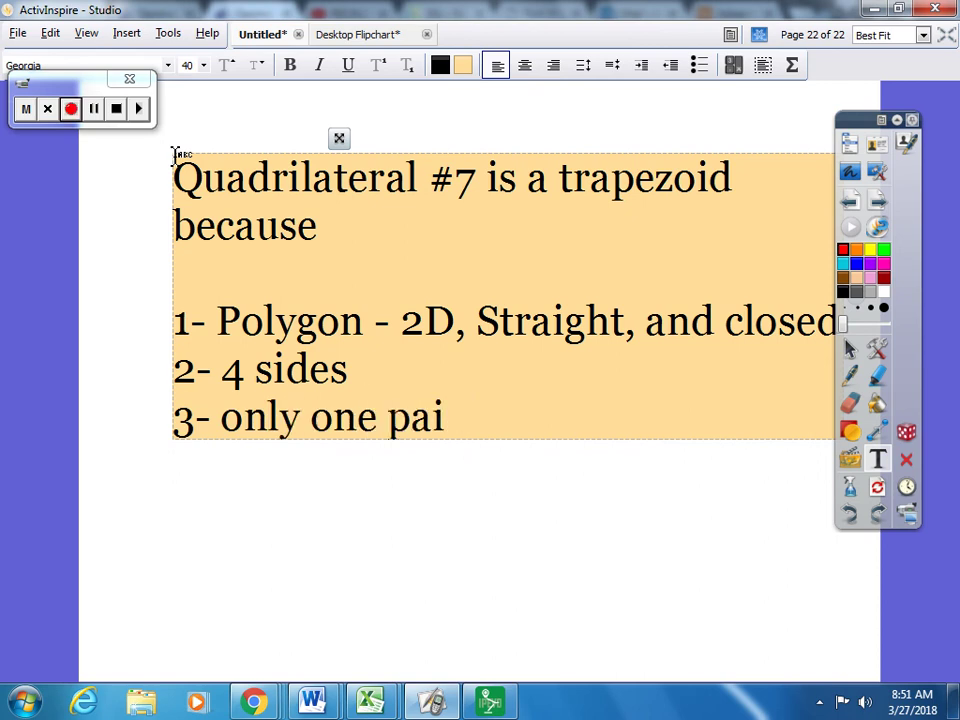
text(allel sides)
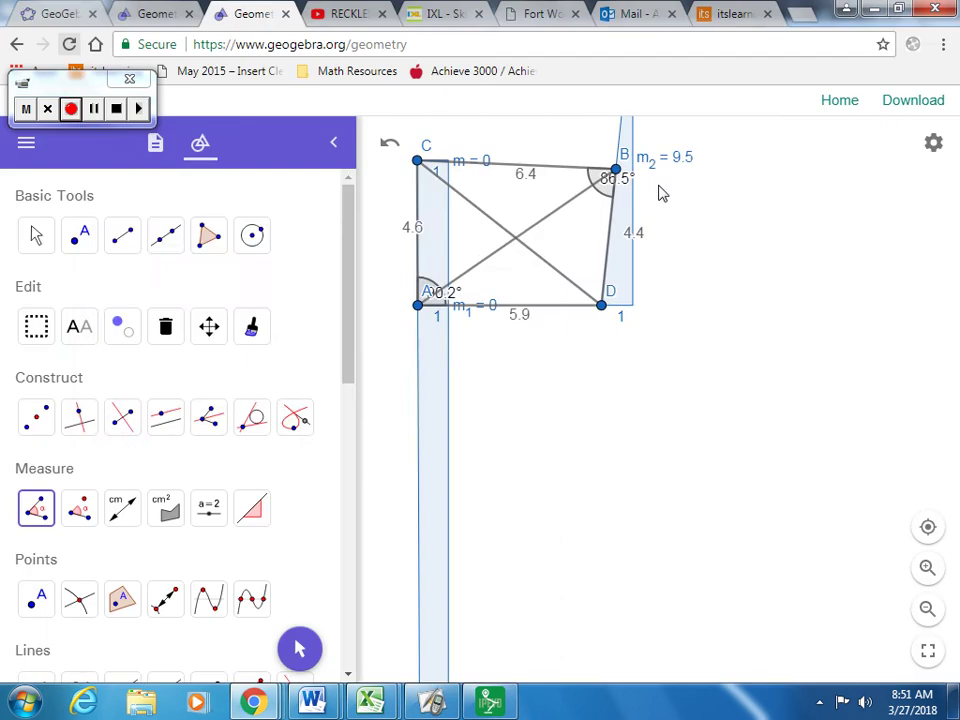
key(alt+Tab)
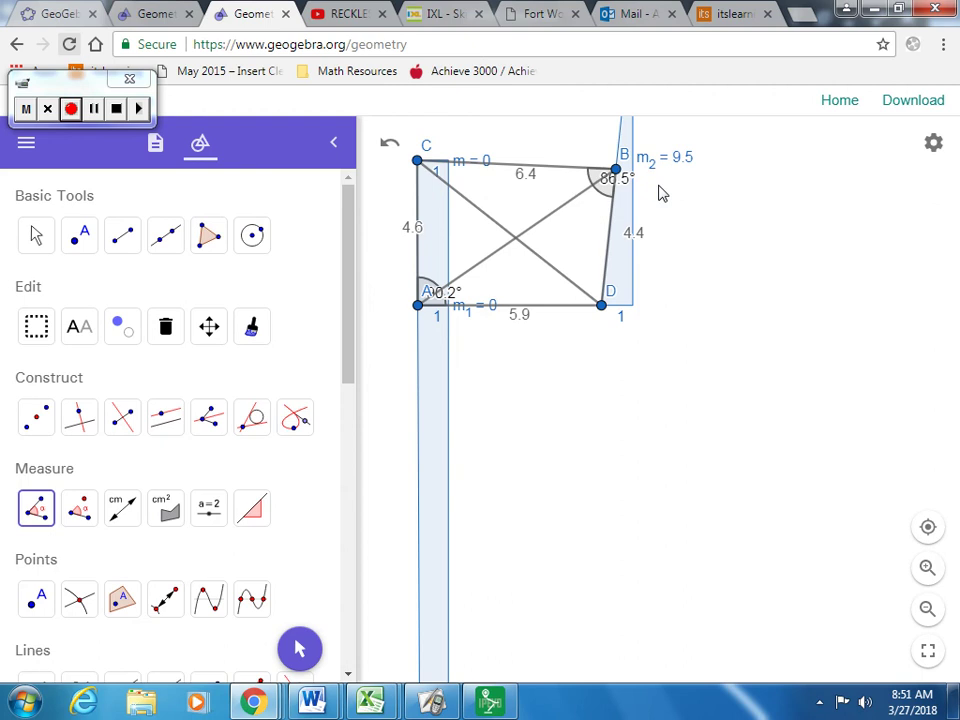
key(alt+Tab)
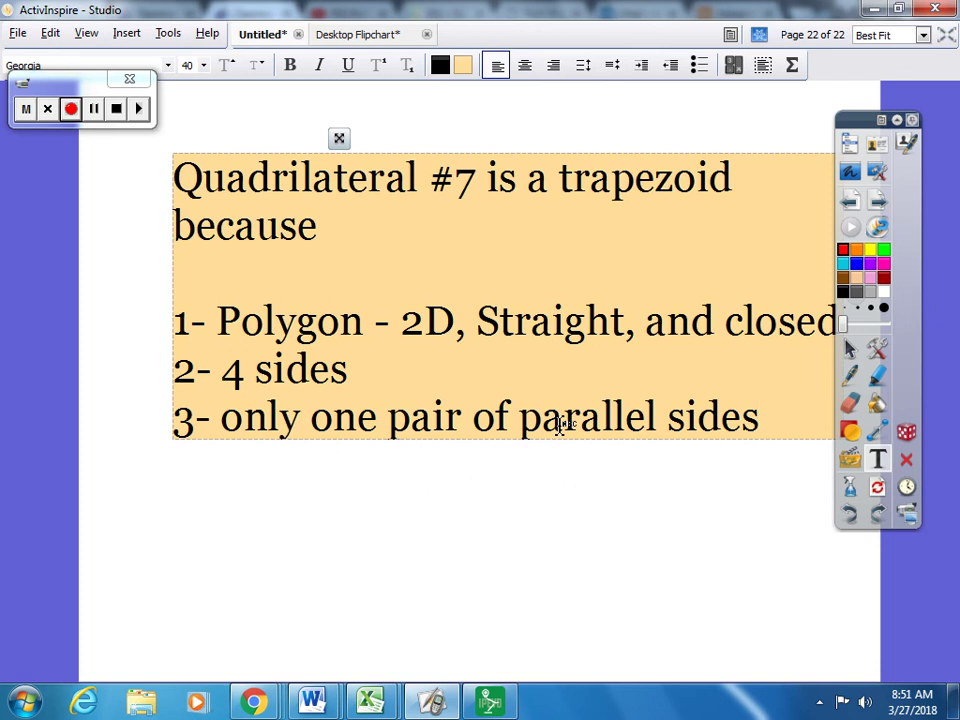
Return from the ActivInspire page to the GeoGebra quadrilateral ACDB.
key(alt+Tab)
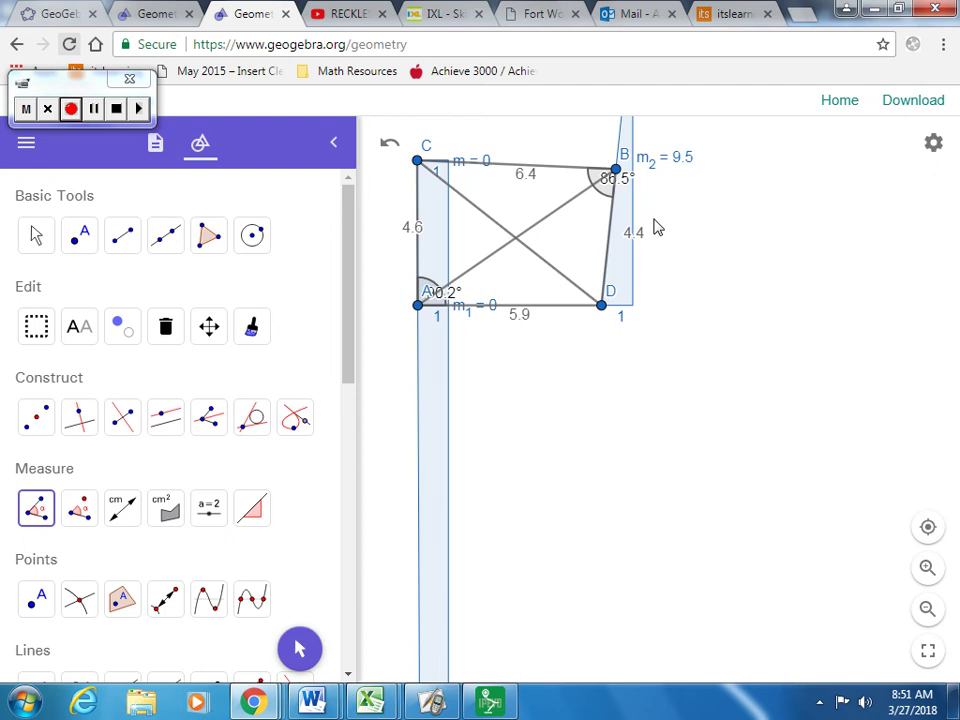
Drag point D down and right and nudge A right, making BD 4.6 and angle B 98.9°.
click(40, 236)
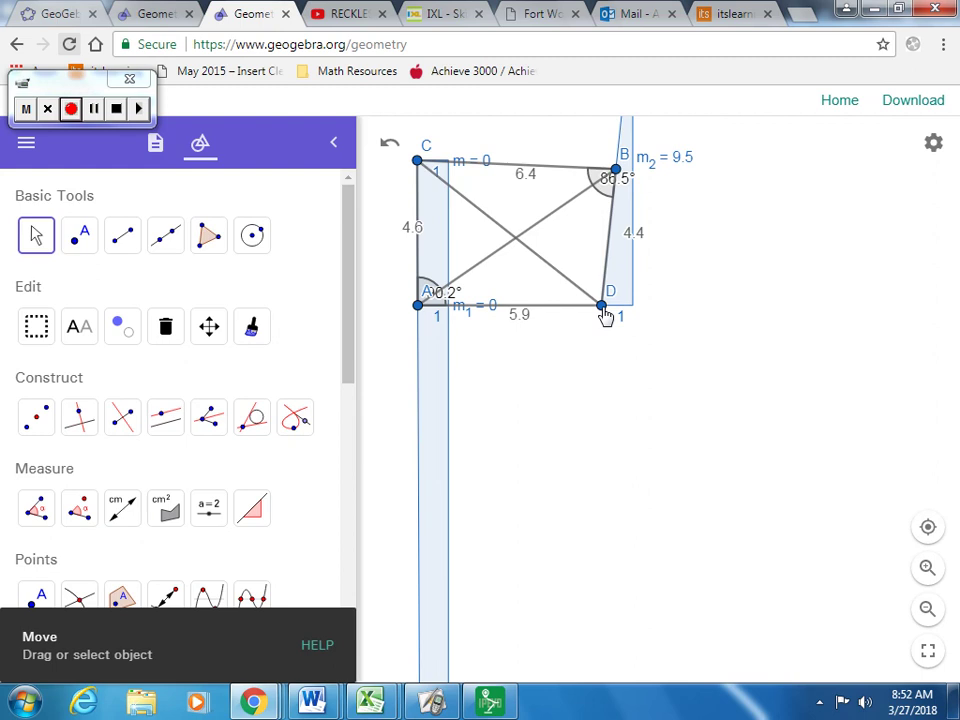
drag(605, 313, 632, 312)
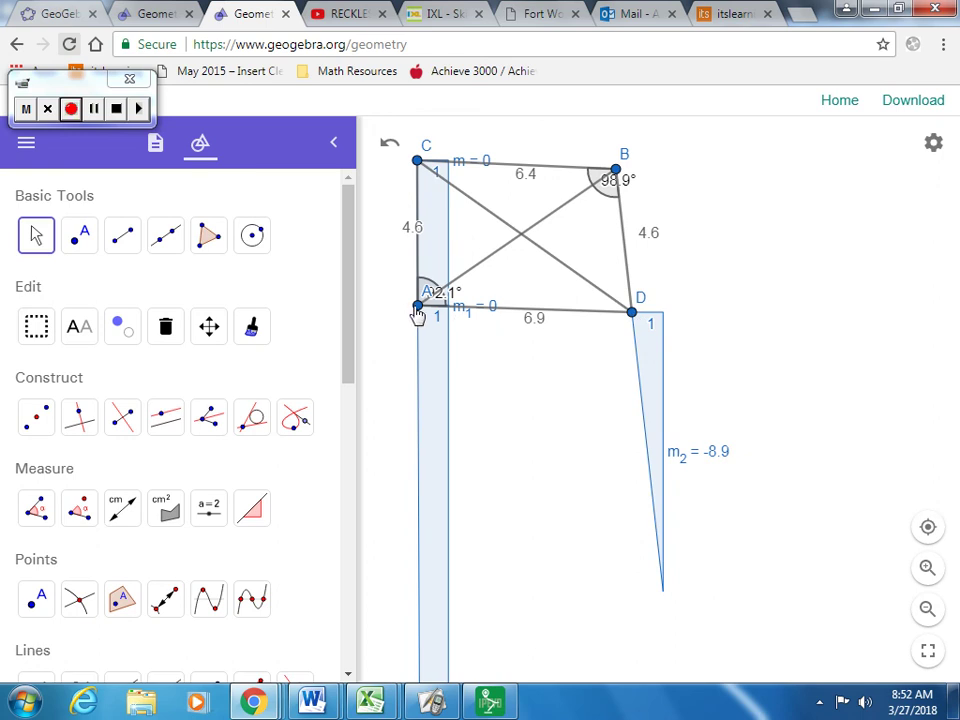
drag(418, 313, 438, 315)
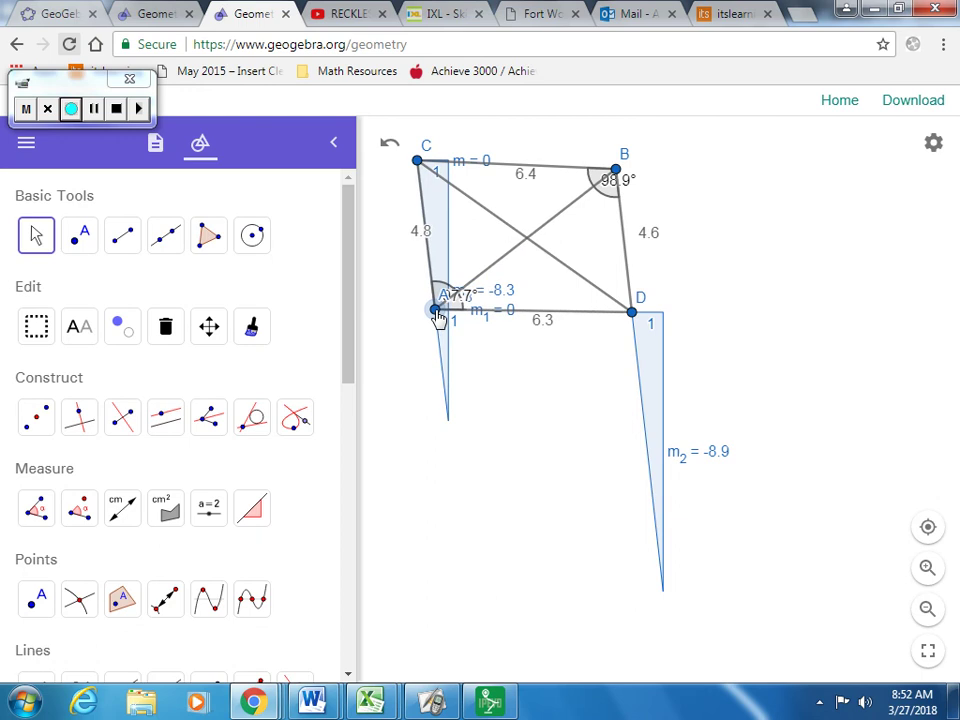